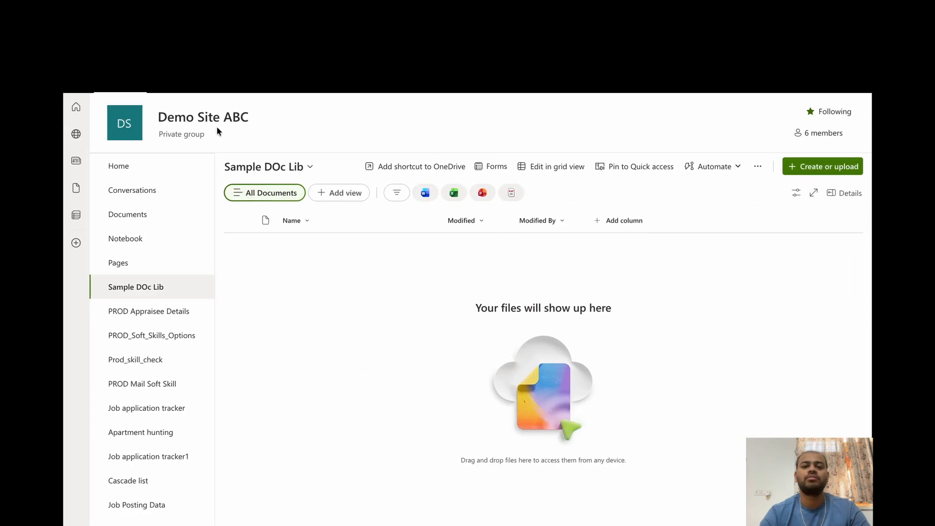
Open the Employee Data list of the Demo Site ABC site
scroll(175, 263, down, 5)
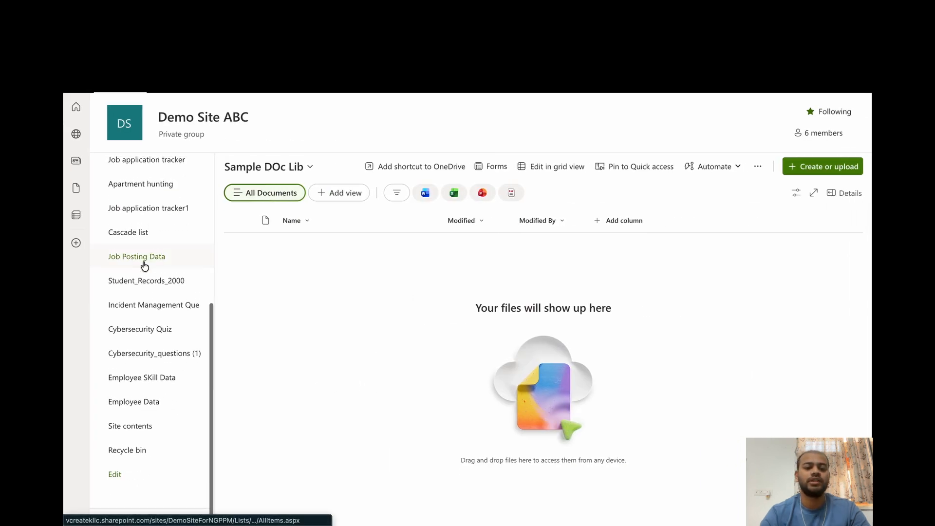
click(141, 403)
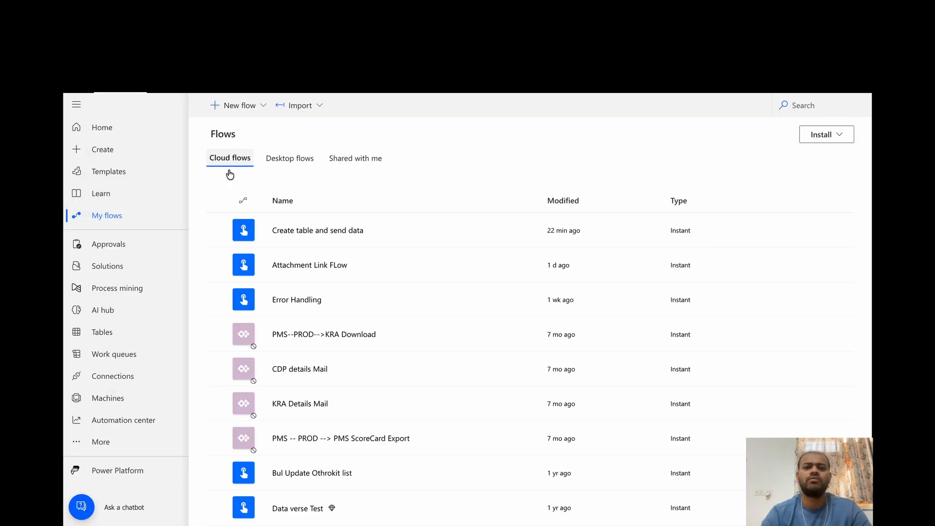
In Power Automate, create a manually triggered instant cloud flow and switch it to the classic designer without saving
click(112, 161)
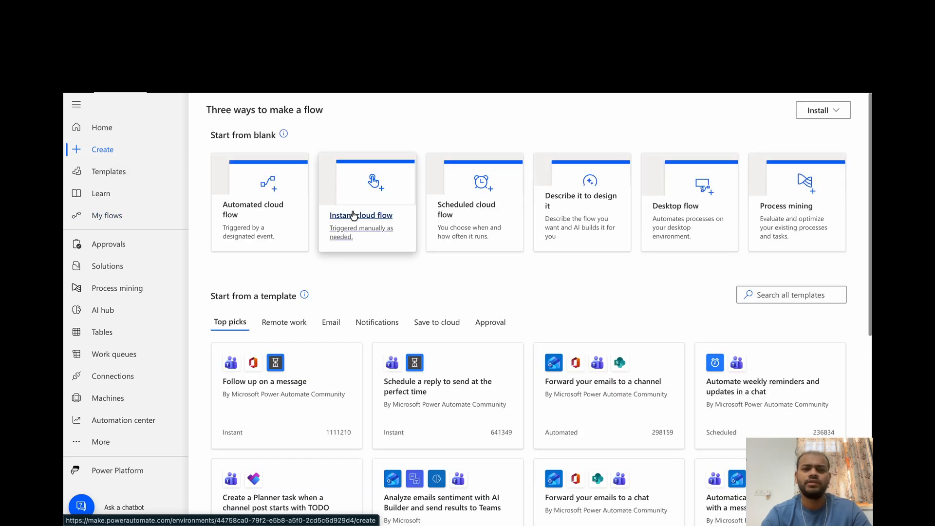
click(354, 215)
click(589, 246)
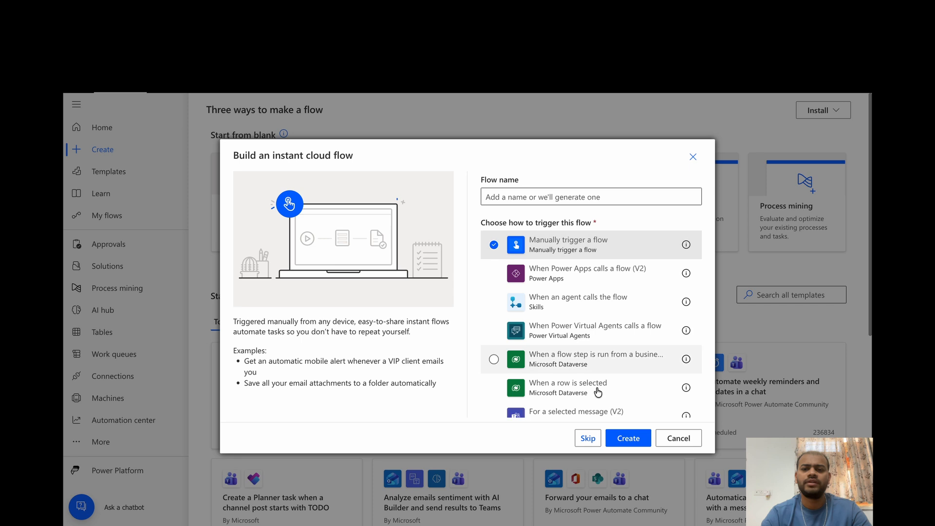
click(628, 437)
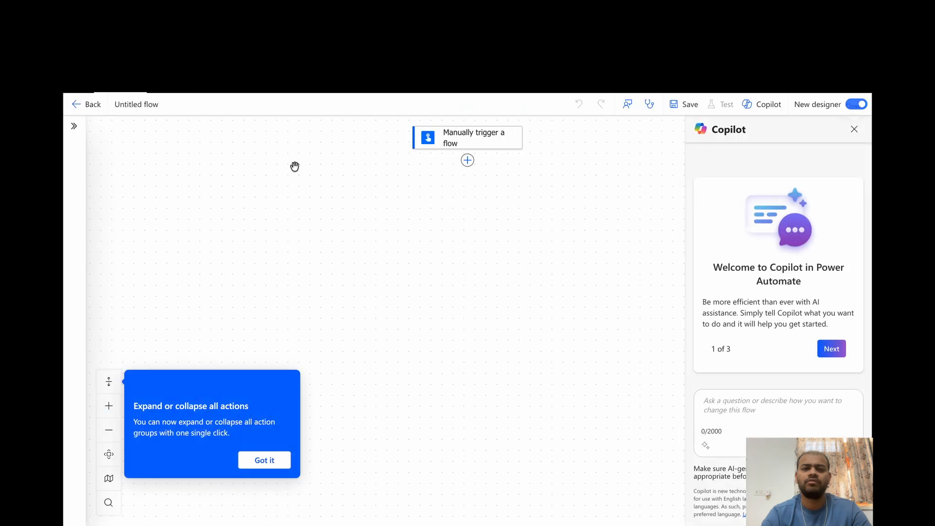
click(852, 104)
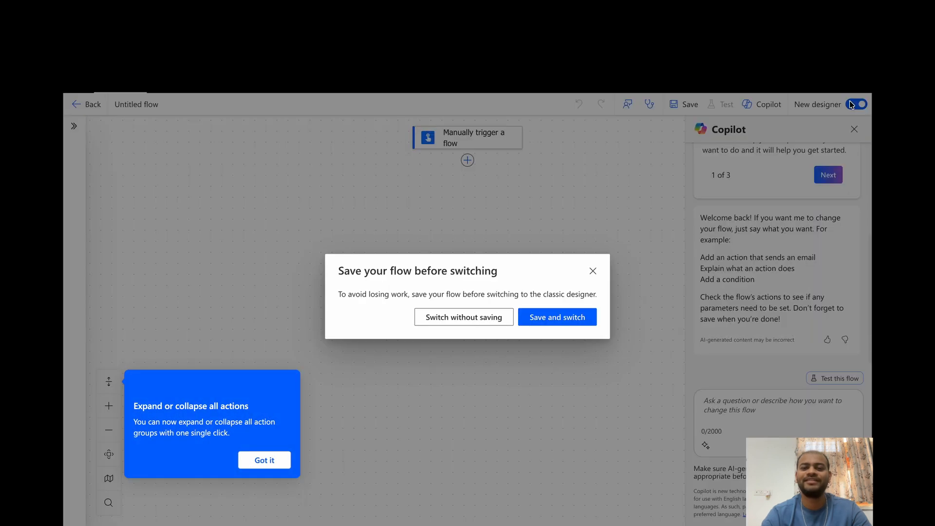
click(486, 317)
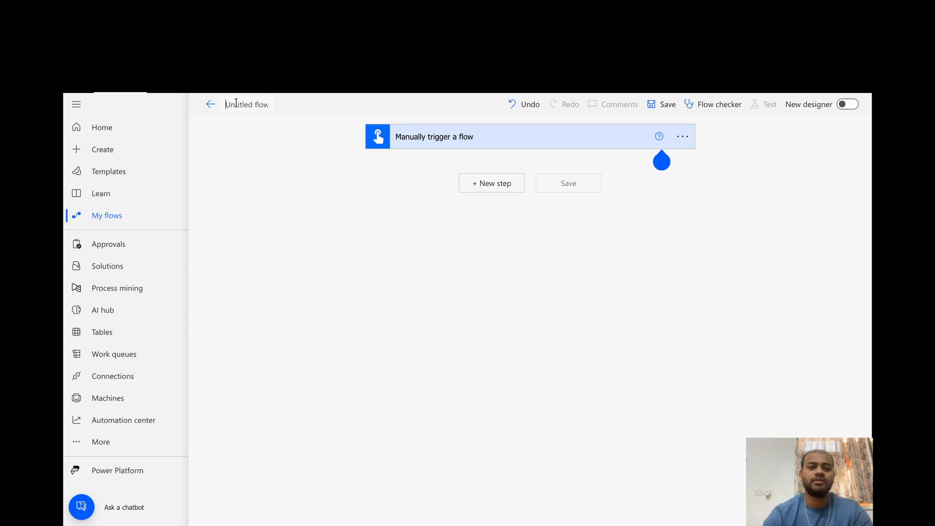
Name the flow "Employye Data for Hr Purpose" and stay on the flow's editing page
click(236, 103)
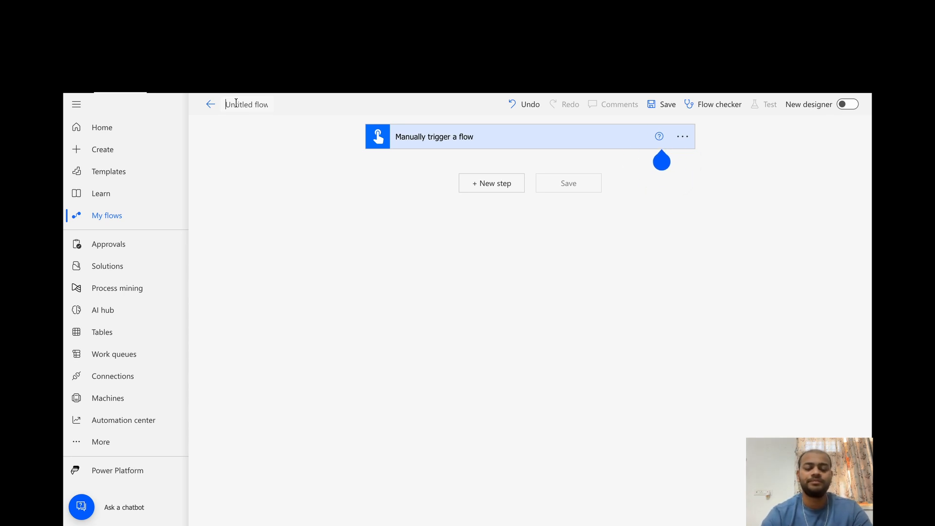
text(Hr Data)
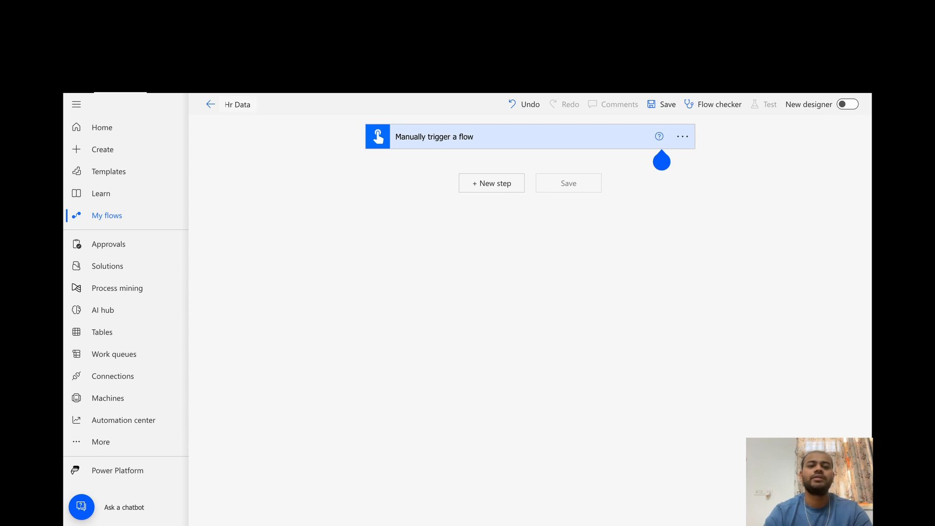
key(BackSpace)
text(rpose)
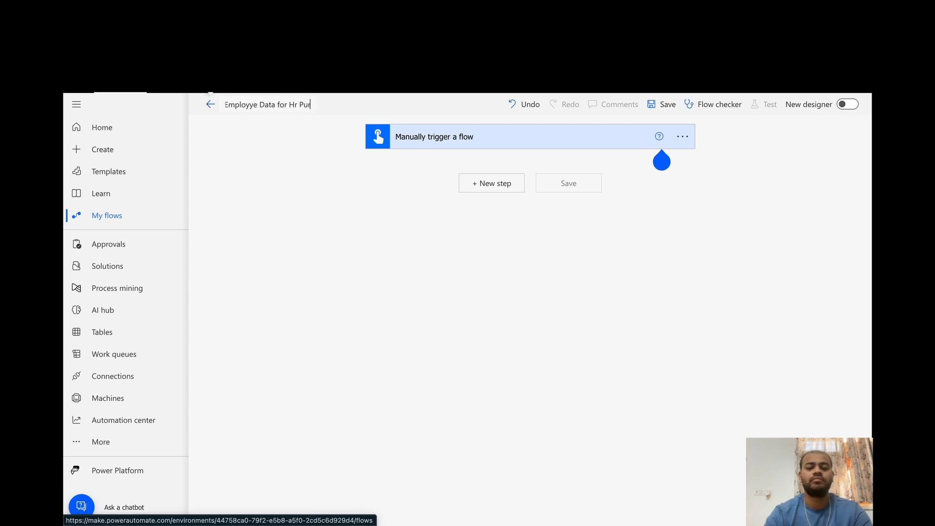
click(183, 205)
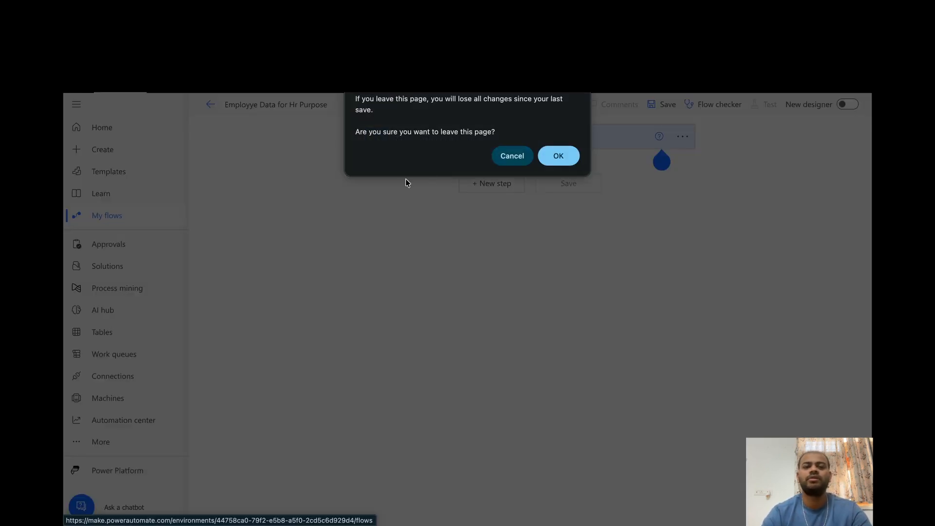
click(503, 163)
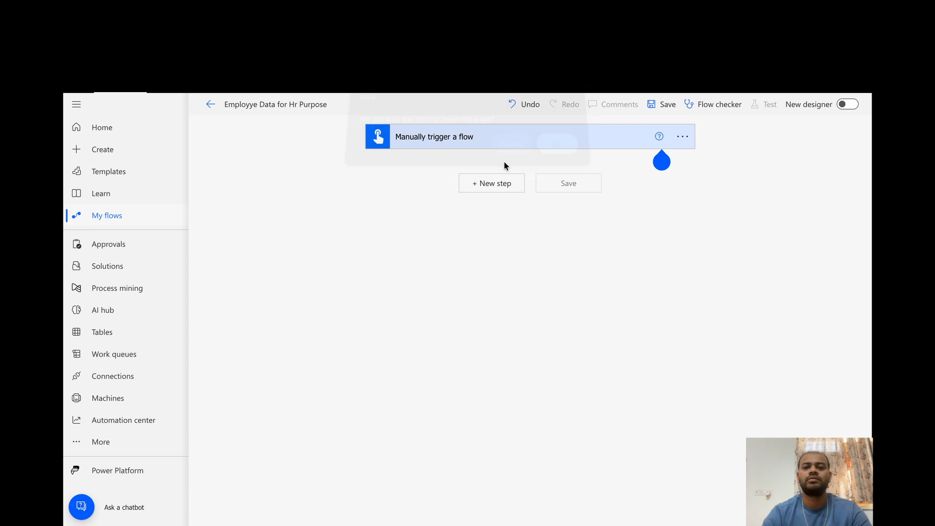
Add the SharePoint Get items action after the manual trigger
click(479, 194)
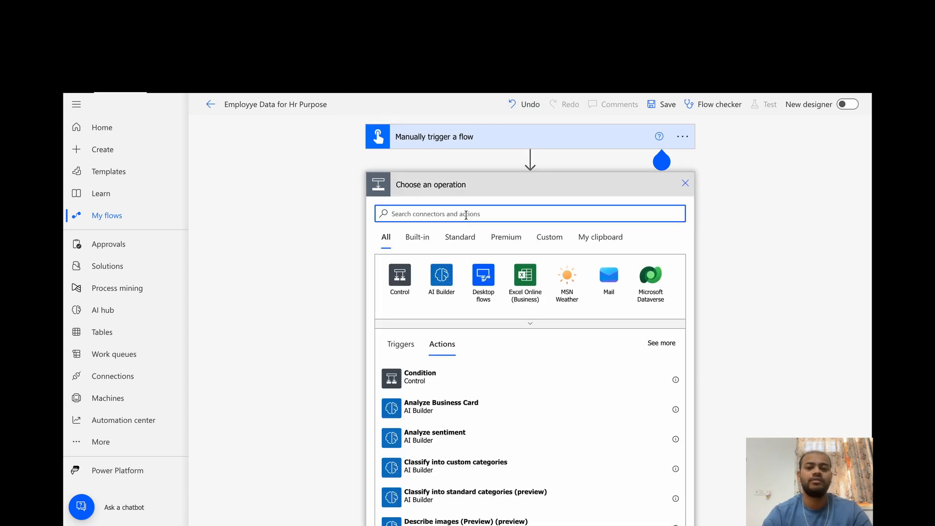
text(get items)
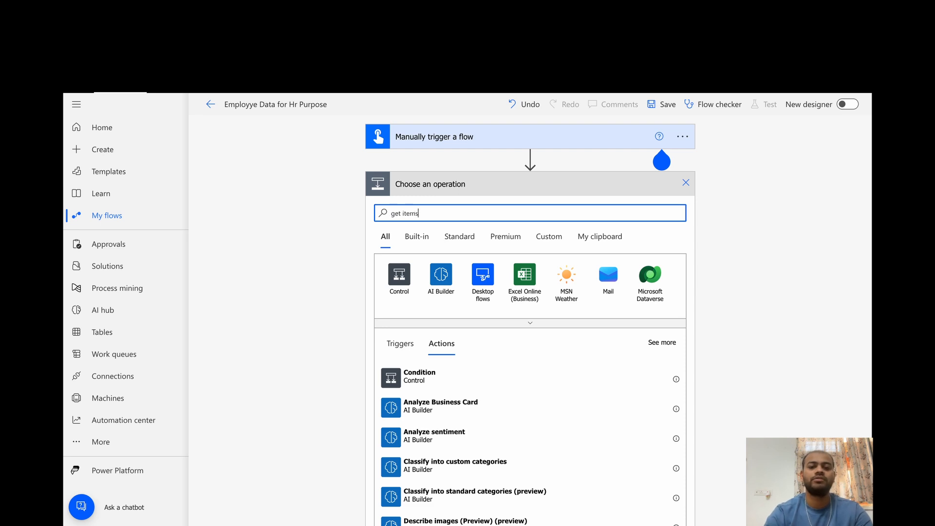
click(399, 276)
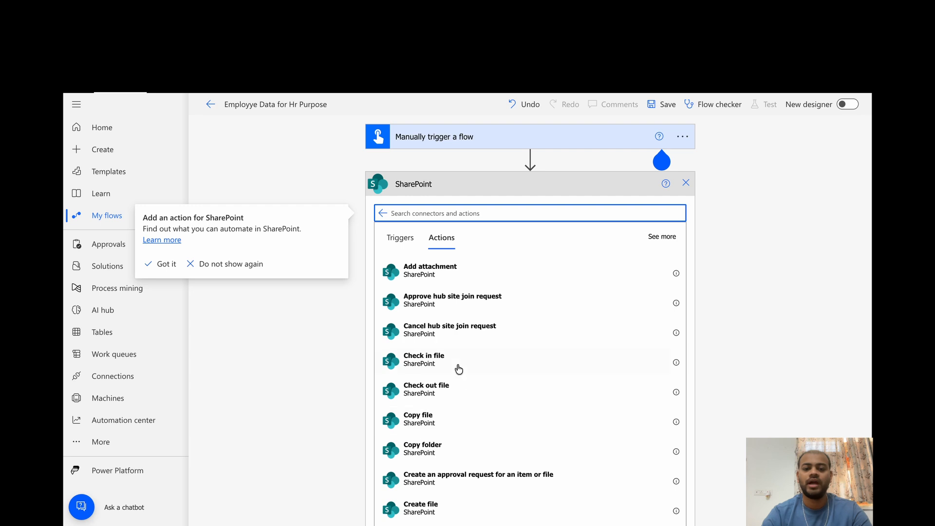
text(get i)
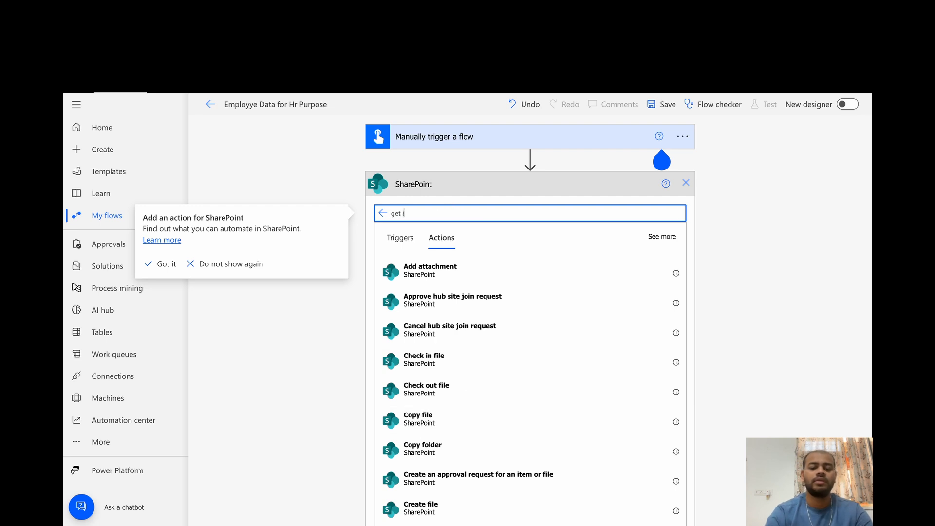
text(tems)
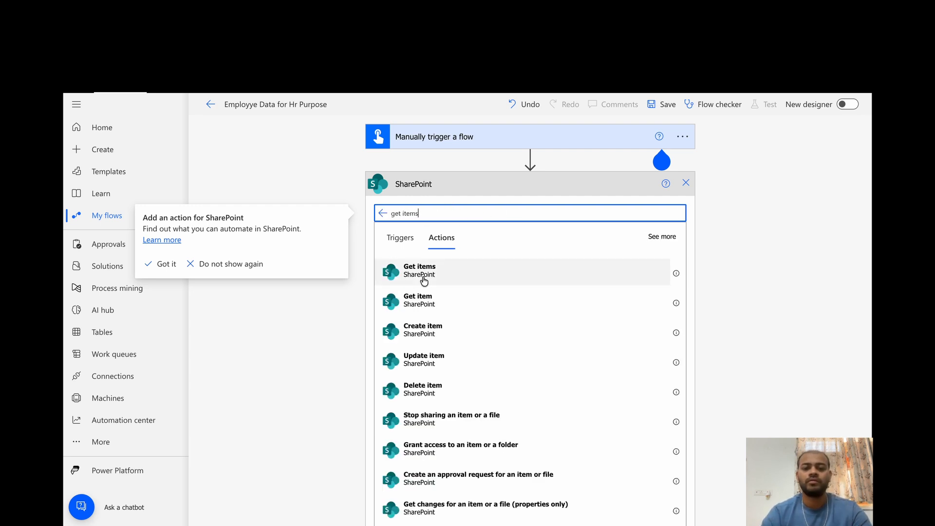
click(424, 279)
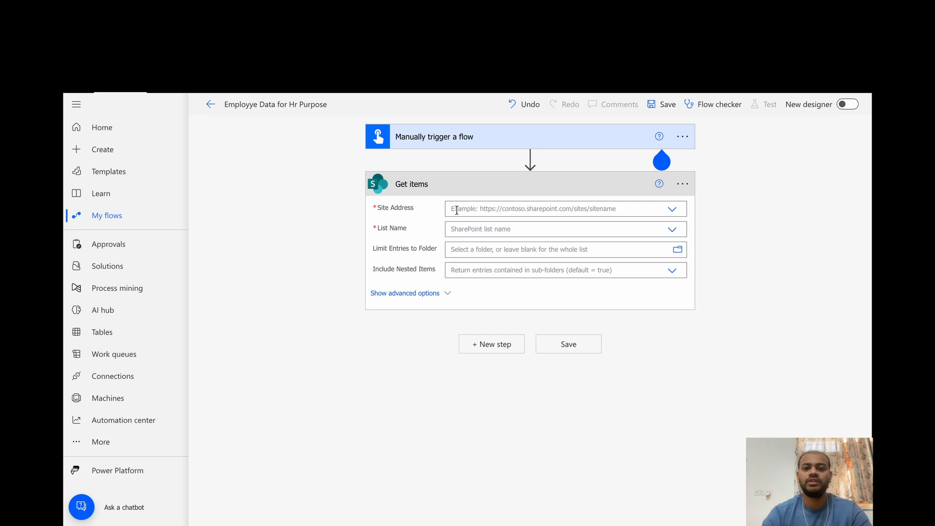
Set the Get items action's site address, choose the Employee Data list and collapse the action
click(479, 210)
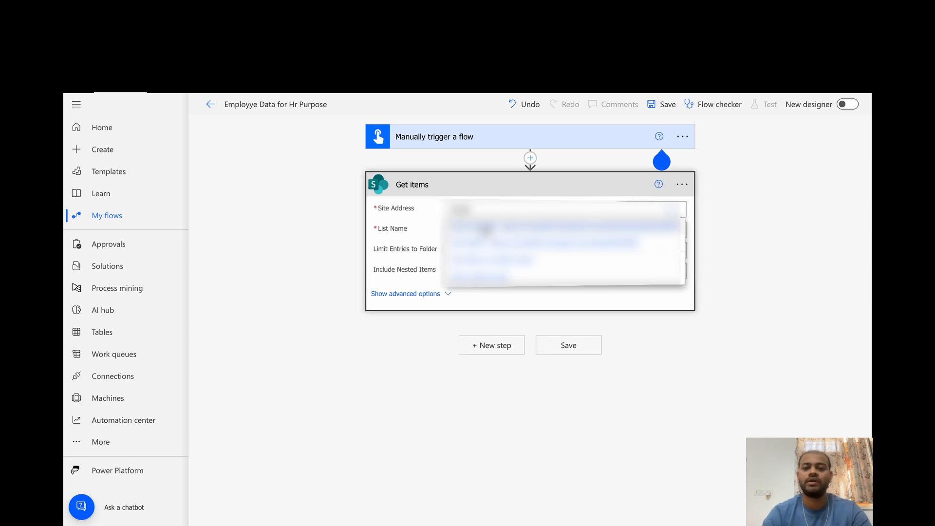
click(485, 231)
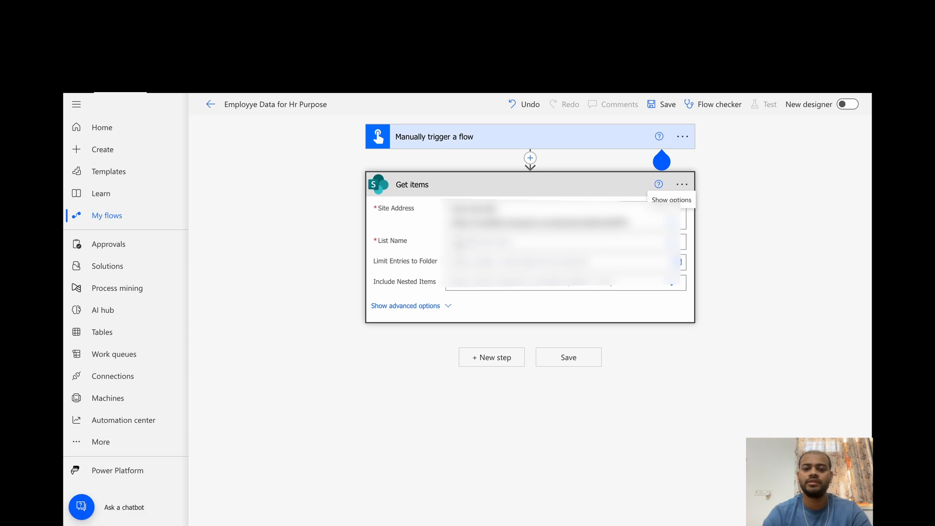
click(459, 242)
text(employ)
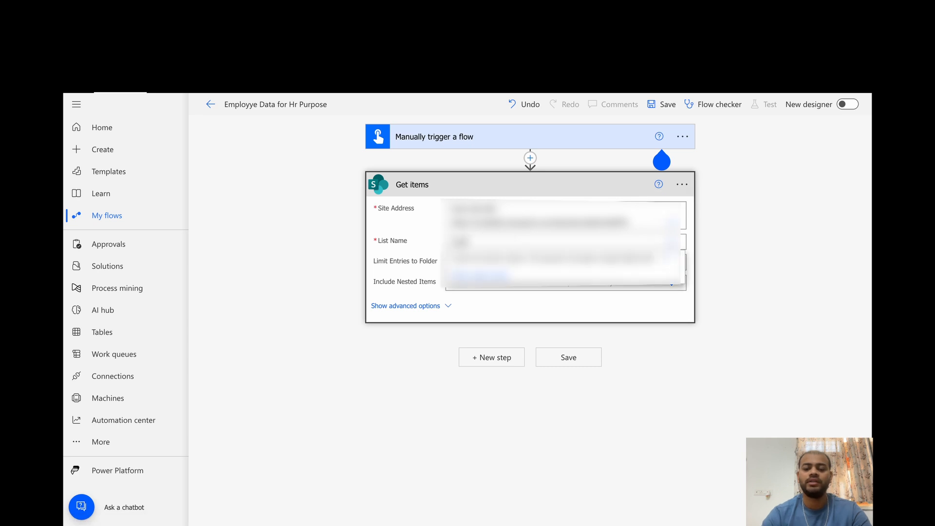
text(ee)
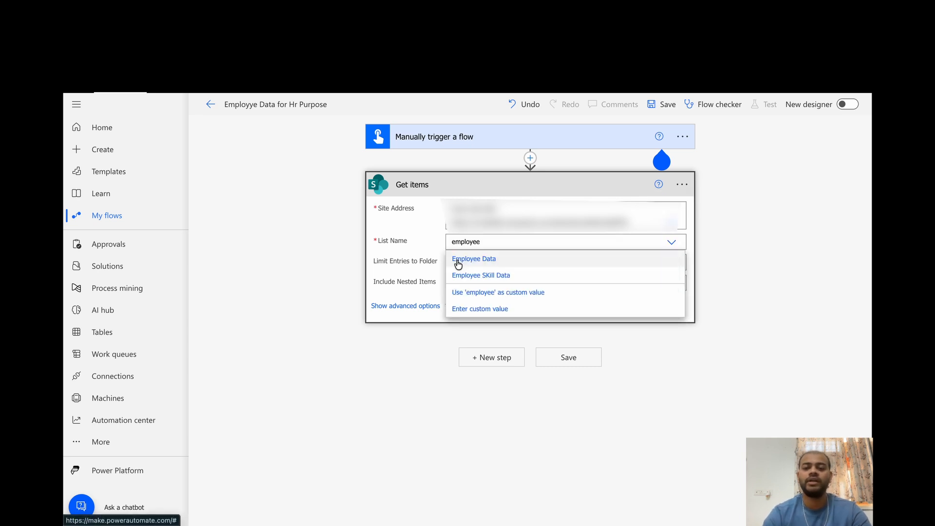
click(456, 261)
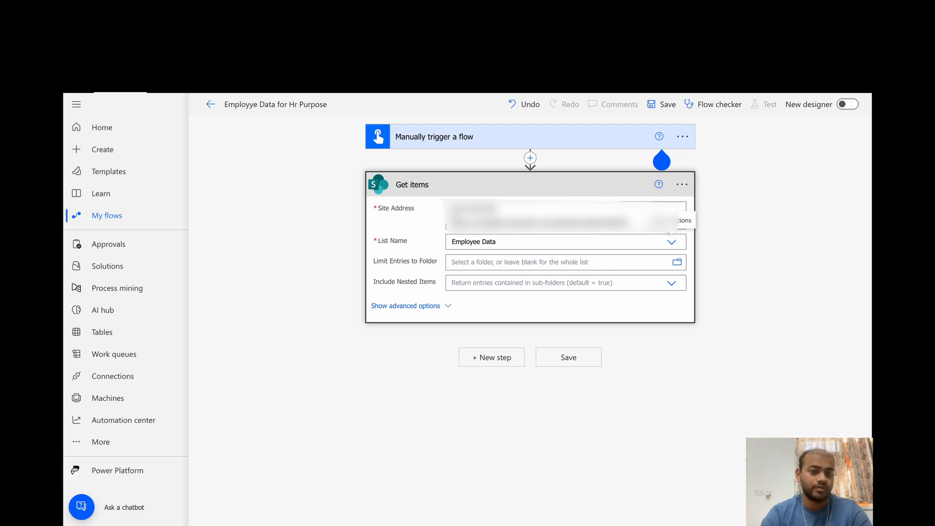
click(440, 184)
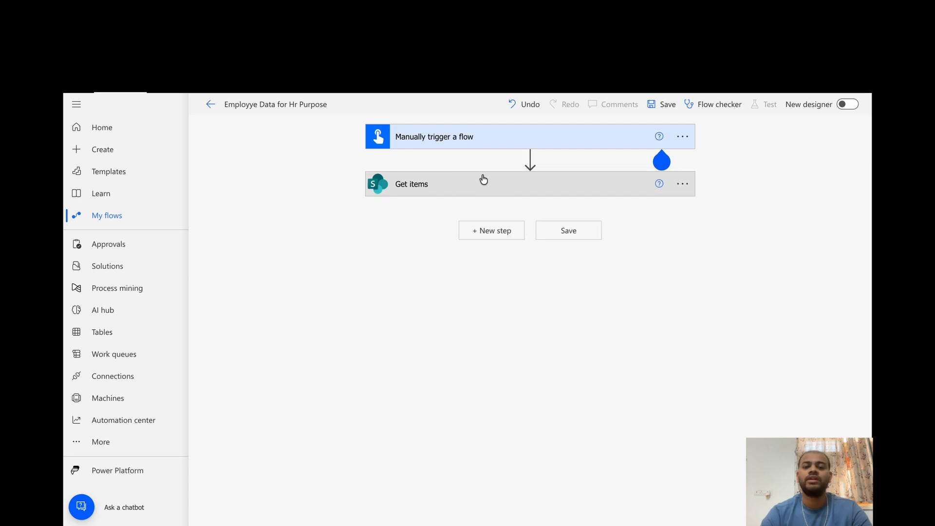
Add a Data Operation Select action after Get items
click(498, 241)
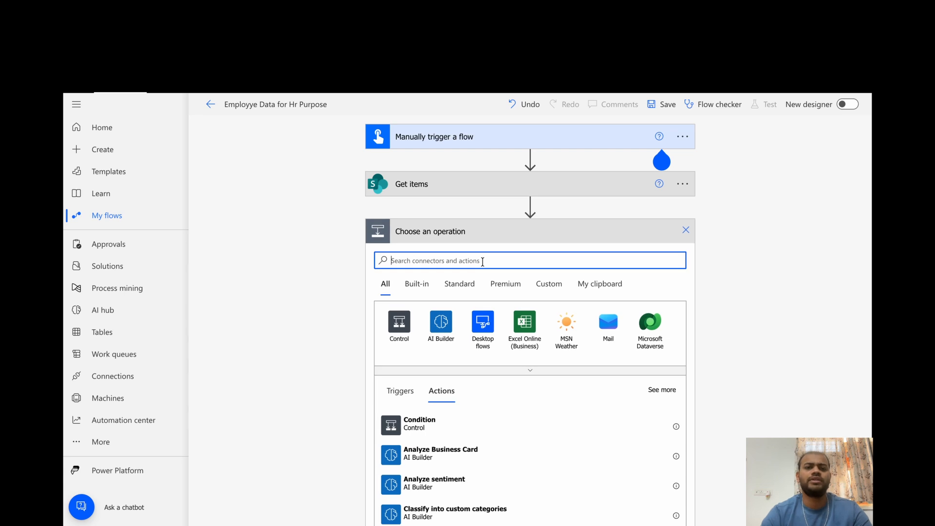
text(opration)
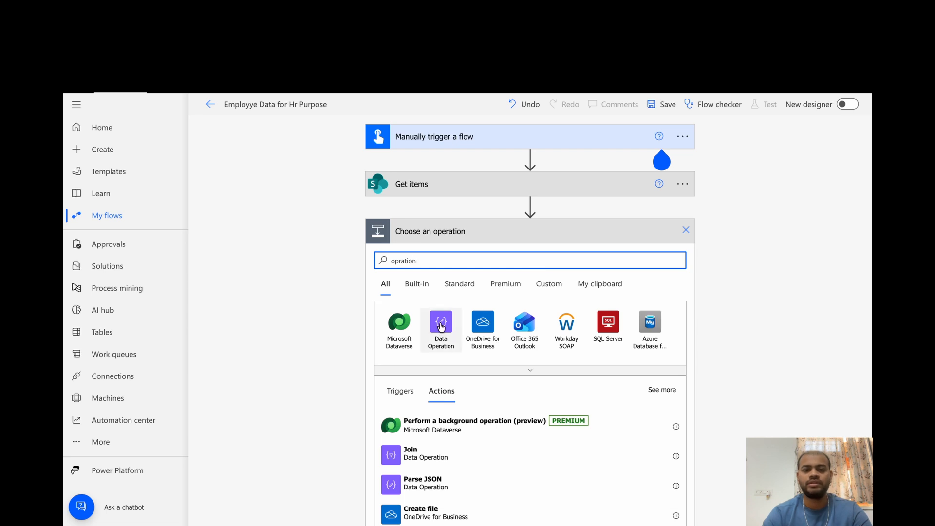
click(441, 325)
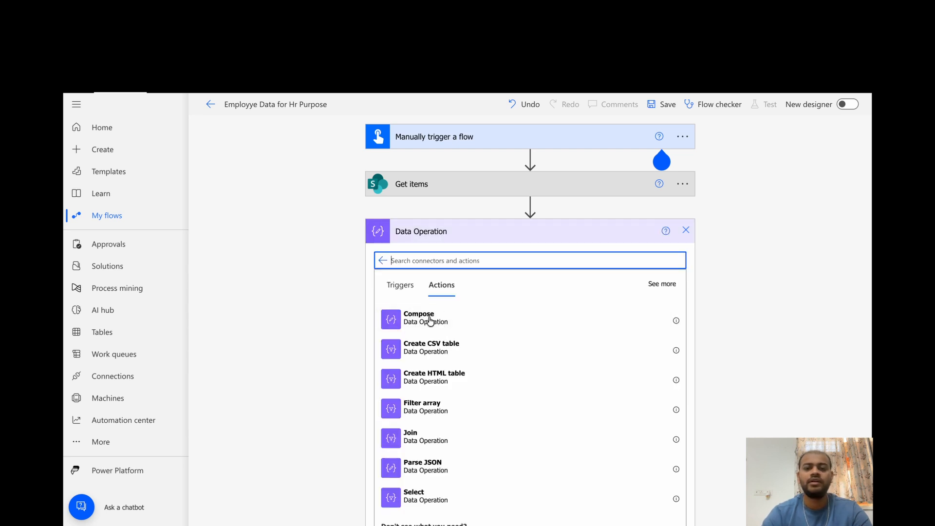
scroll(441, 482, down, 2)
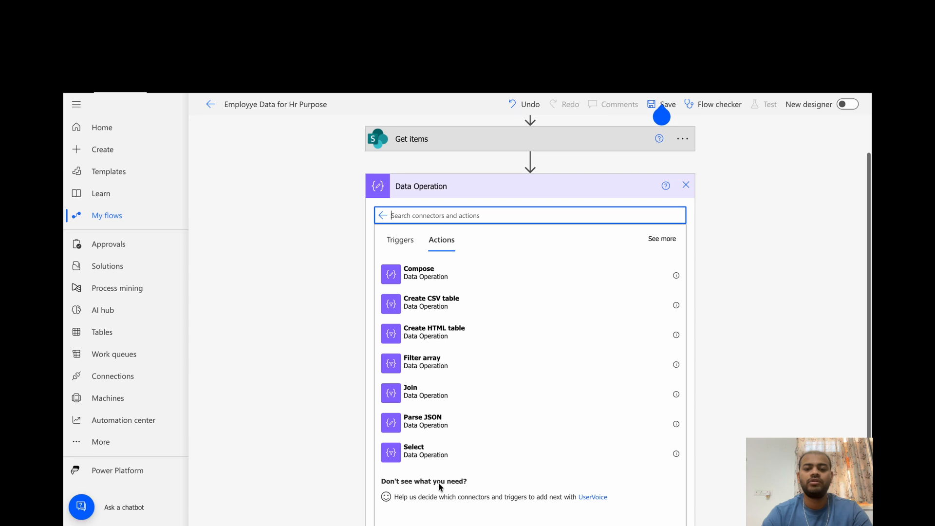
click(421, 456)
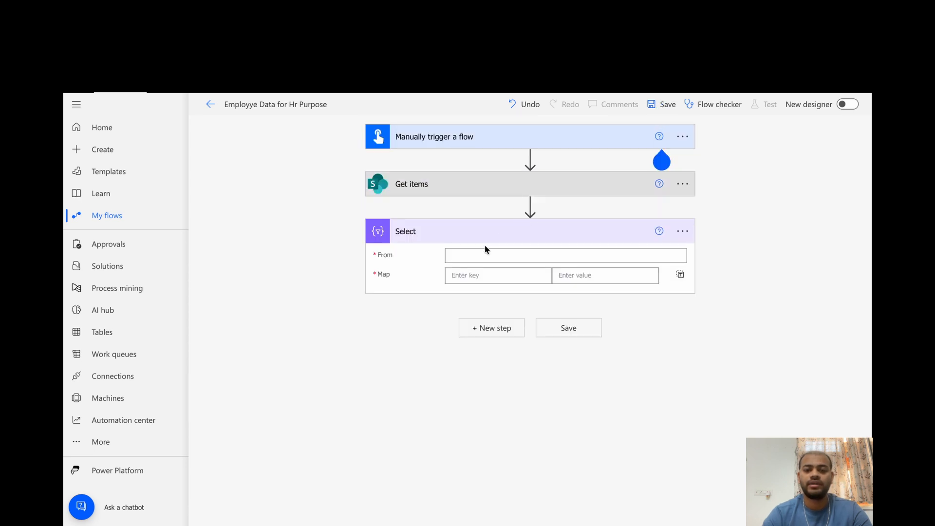
Set the Select action's From to the Get items value and enter "Employe Name" as the first map key
click(485, 252)
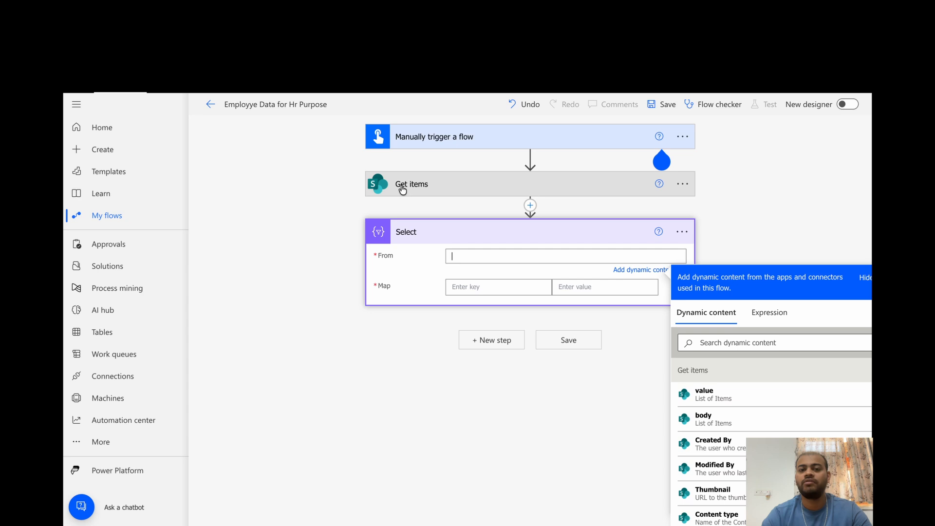
click(711, 392)
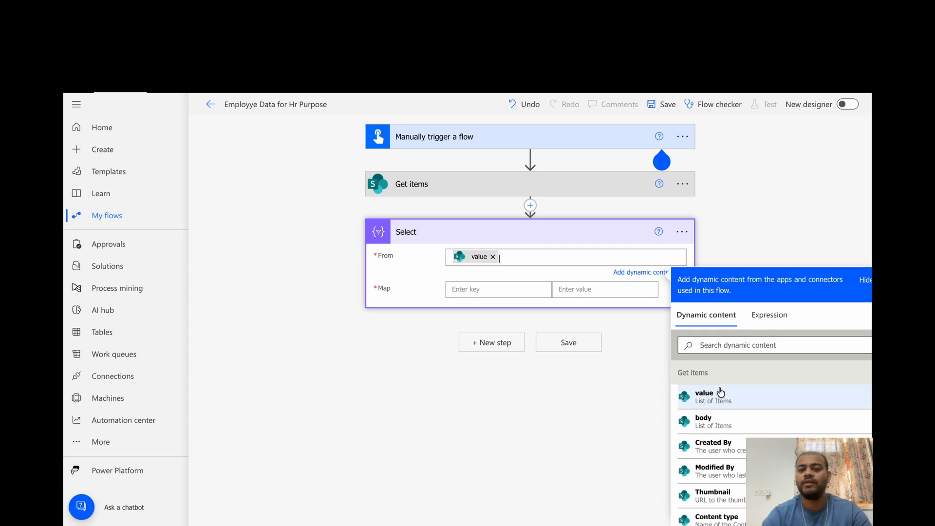
click(455, 290)
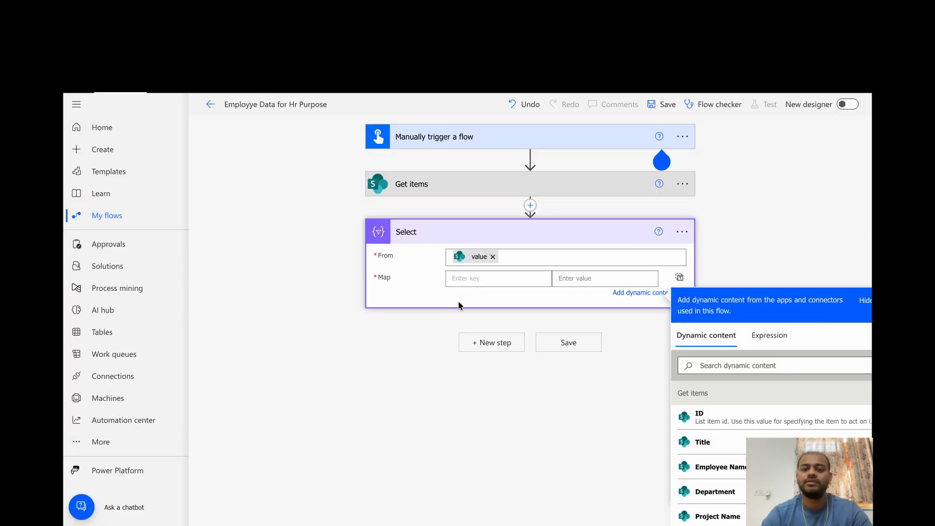
text(Employy)
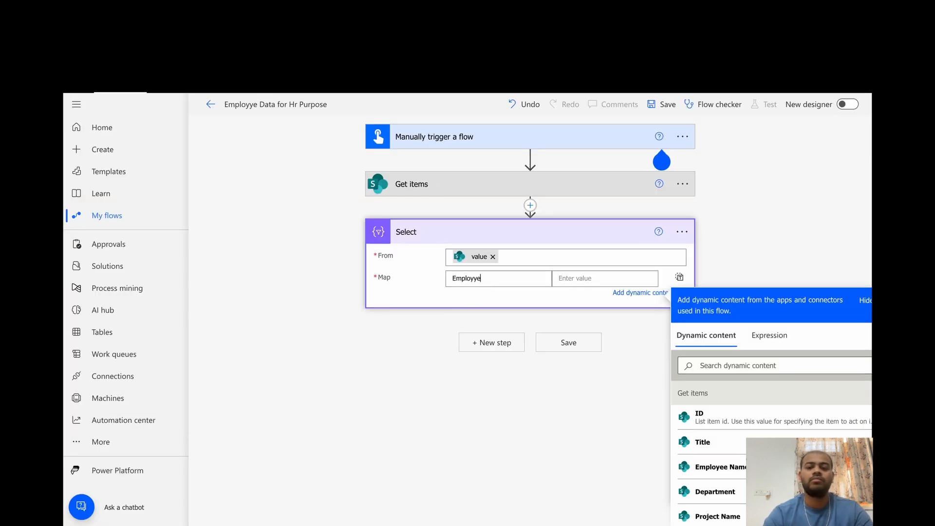
key(BackSpace)
text(e)
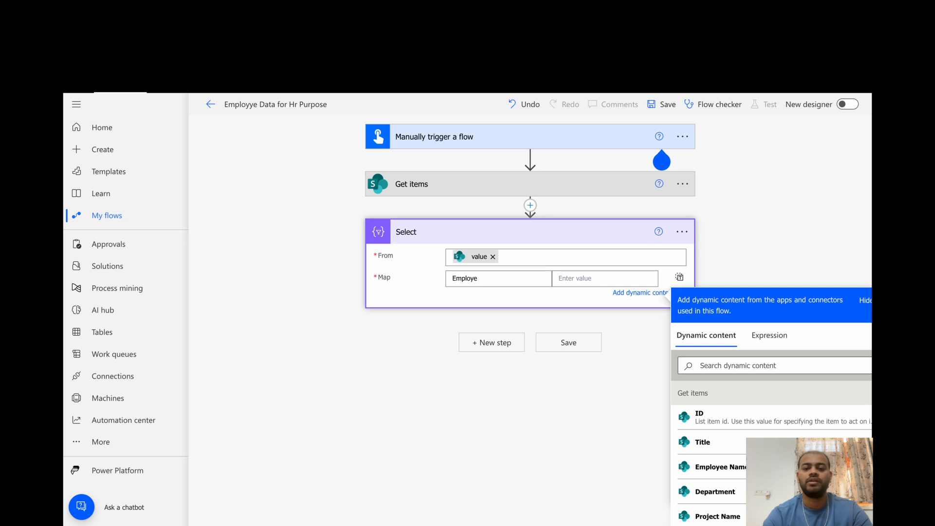
text( Name)
Add "Department" and "Project Name" as the second and third map keys, matching the Employee Data list's columns
click(463, 294)
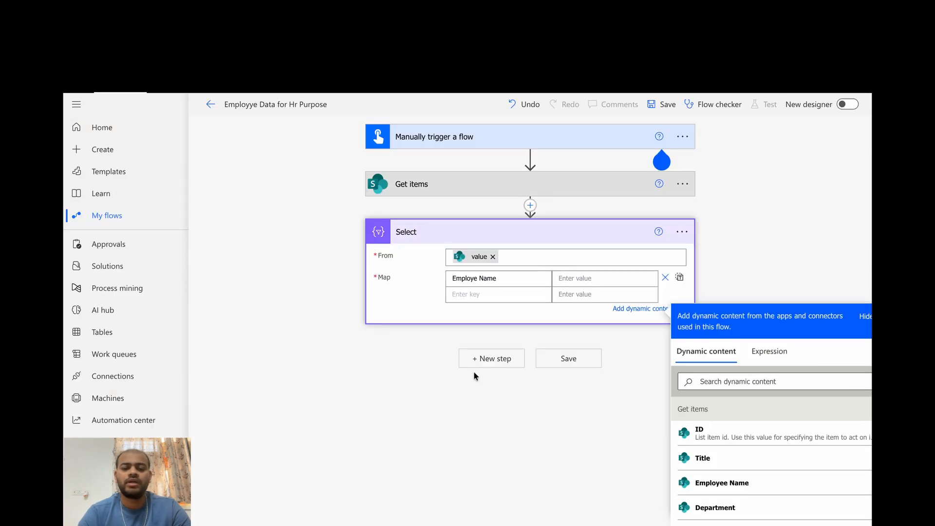
text(Dep)
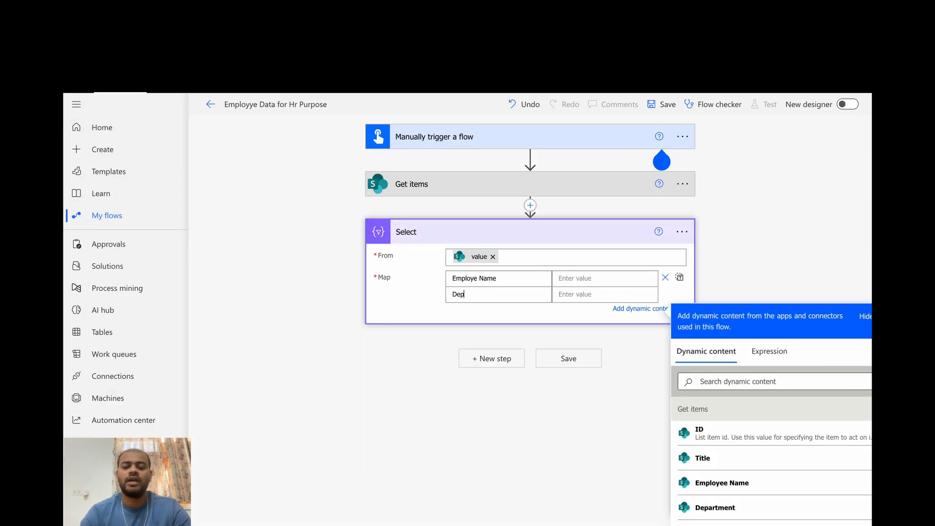
text(art N)
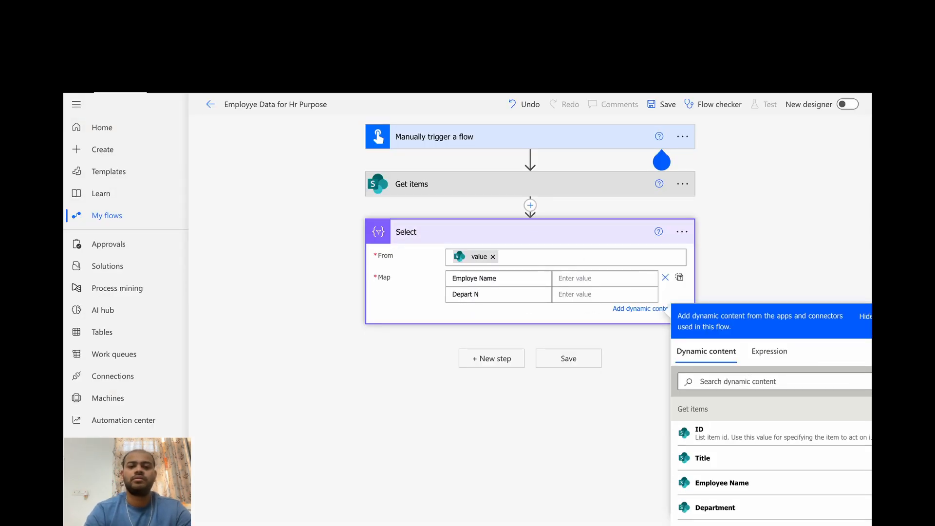
key(BackSpace)
key(BackSpace)
text(ment)
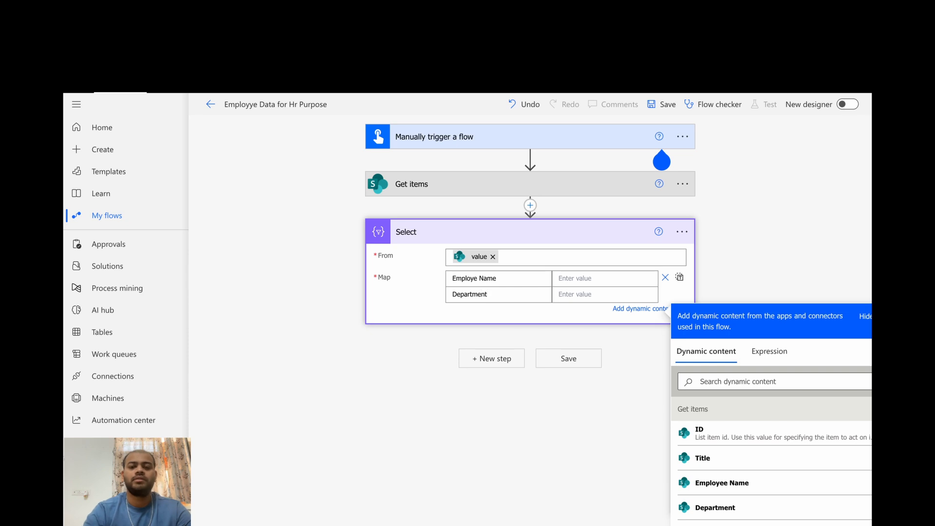
key(ctrl+Tab)
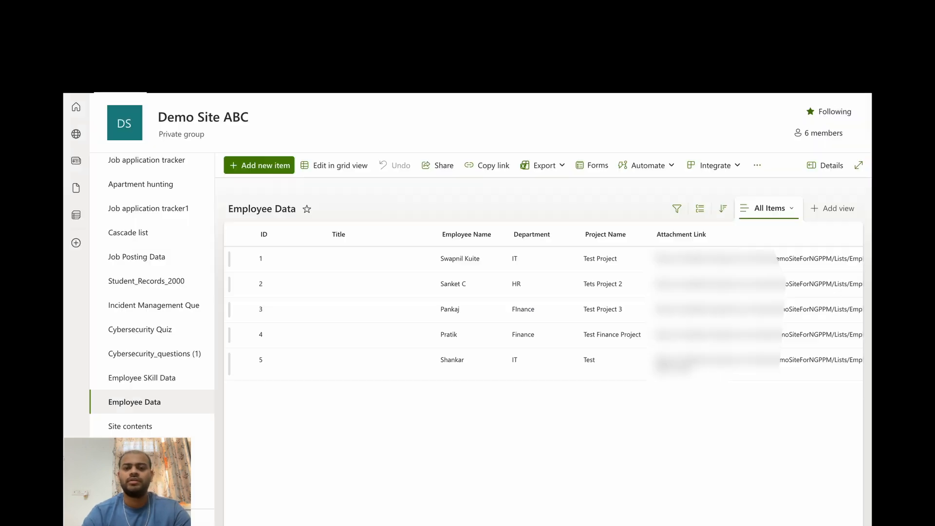
key(ctrl+shift+Tab)
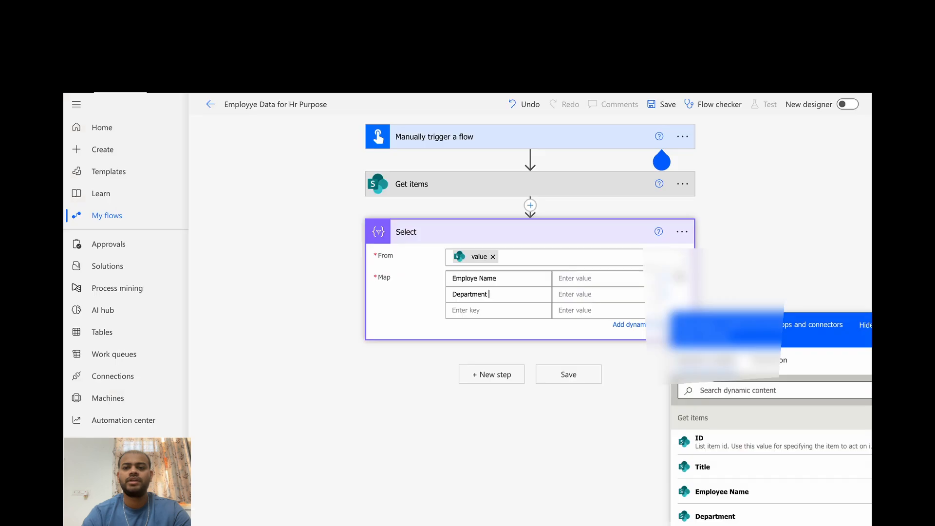
click(459, 307)
text(Project Name)
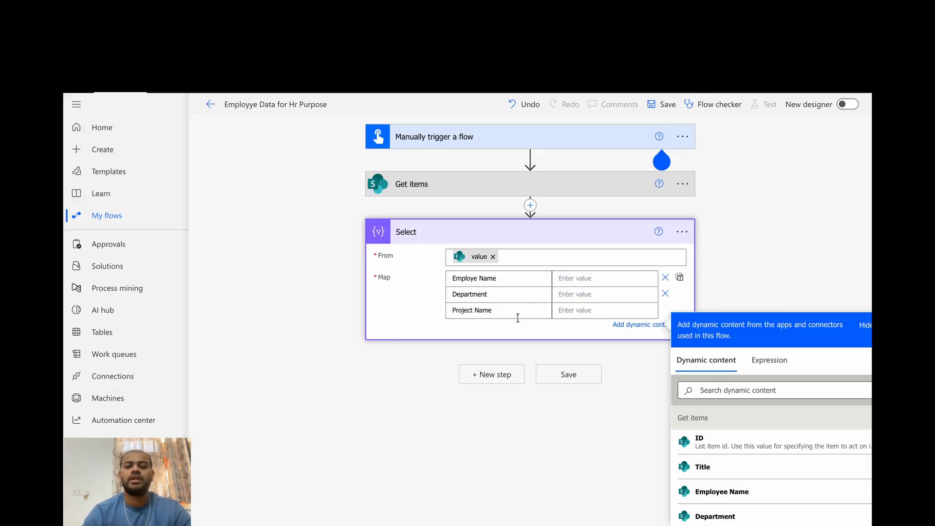
Add "Attachment Link" as the fourth map key in the Select action
click(578, 310)
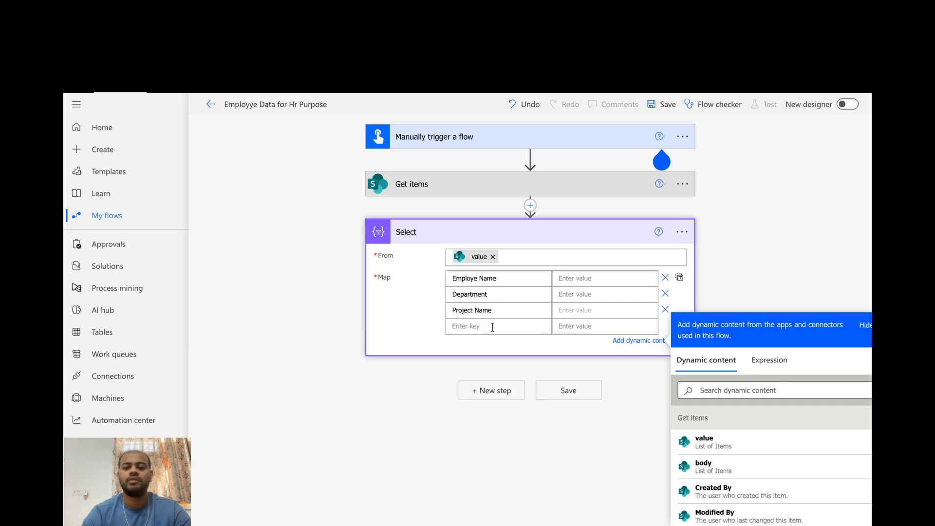
click(492, 326)
text(Attachment)
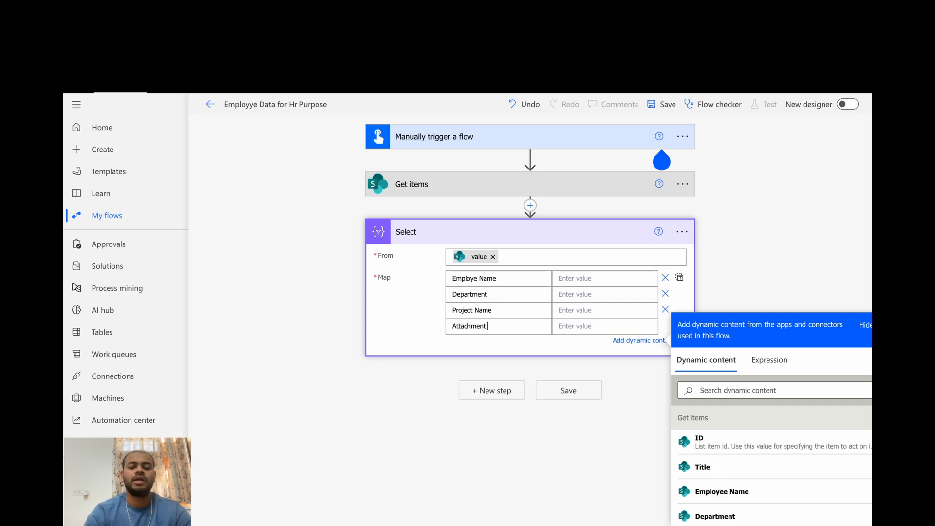
text( Link)
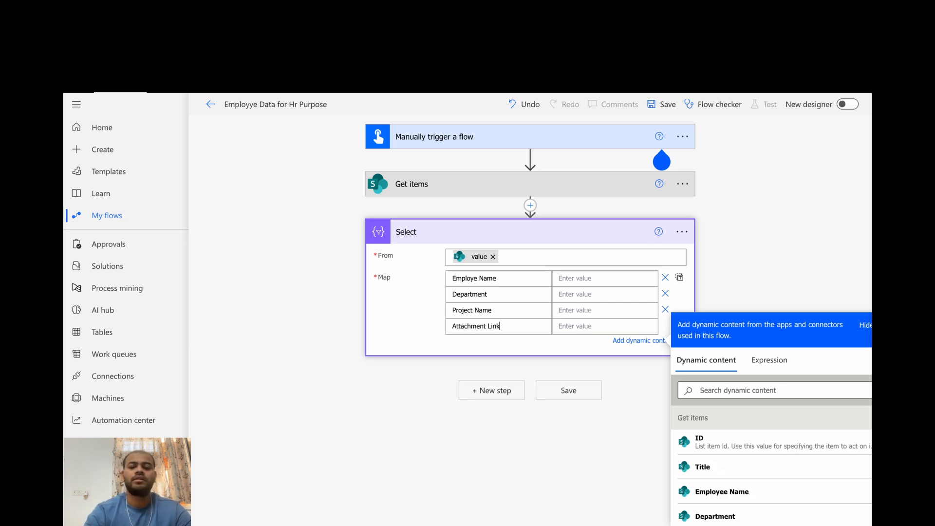
click(590, 330)
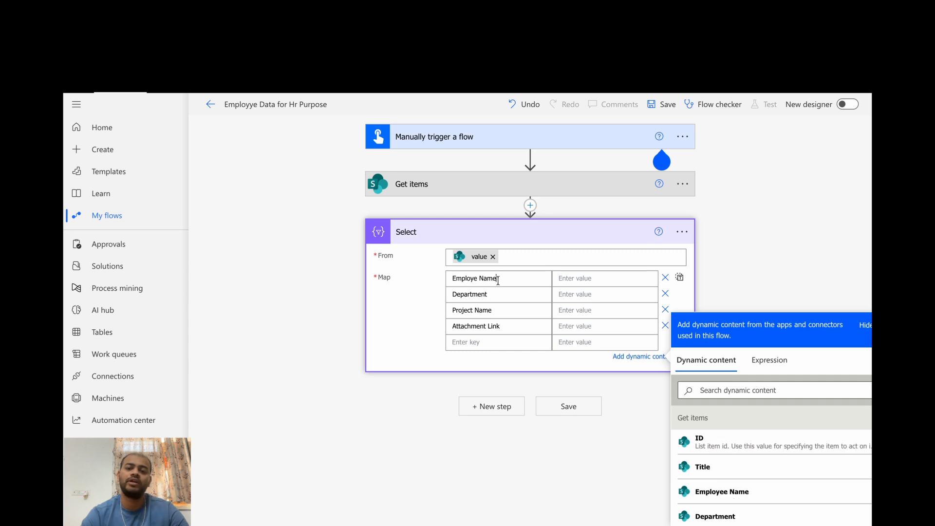
Map the Employe Name key to the Employee Name dynamic content from Get items
click(579, 279)
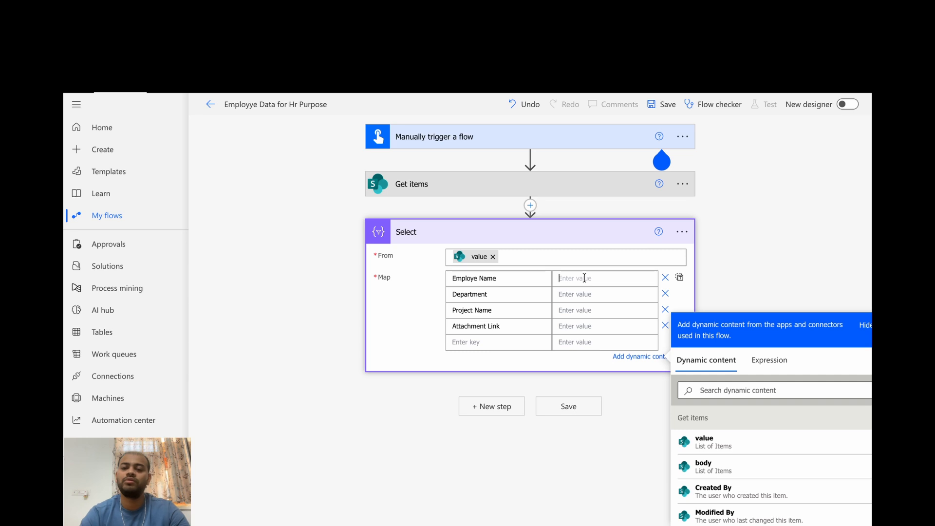
click(704, 389)
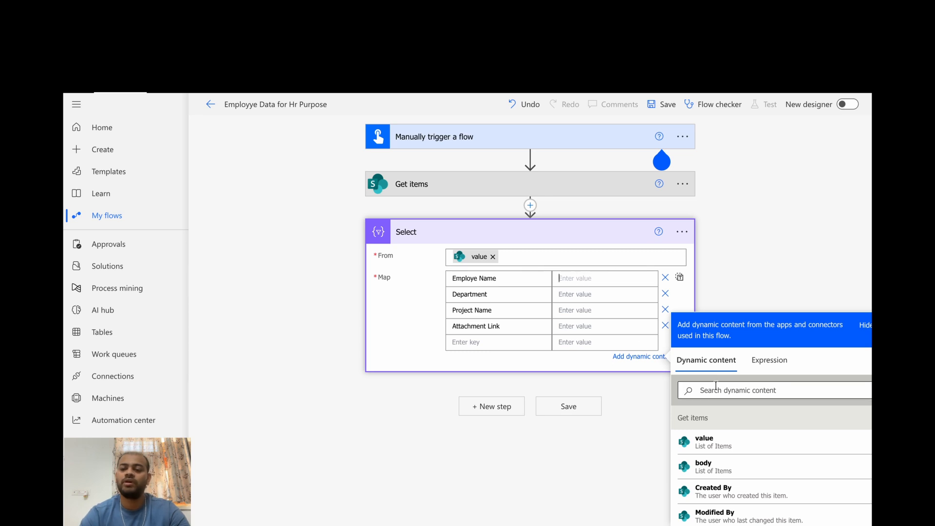
text(employee)
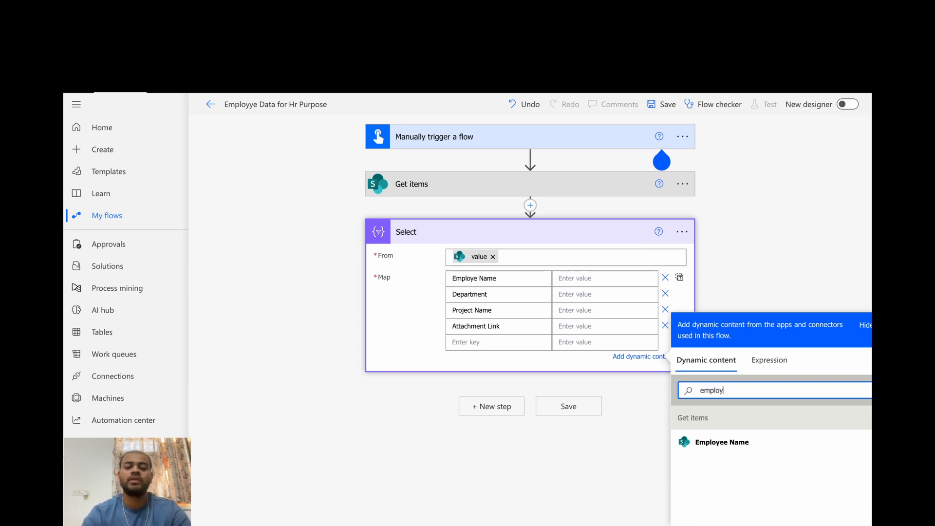
click(740, 444)
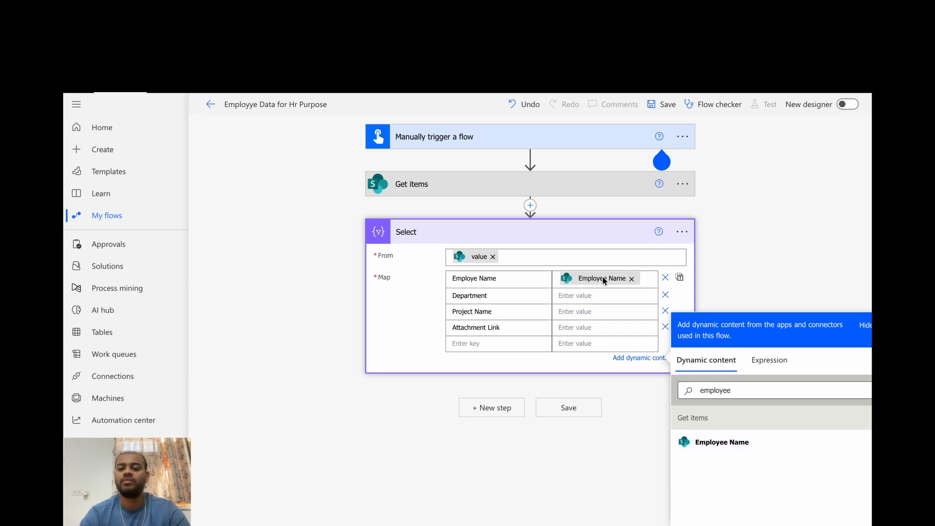
Map the Department and Project Name keys to the Get items columns Department and Project Name
click(748, 397)
text(depart)
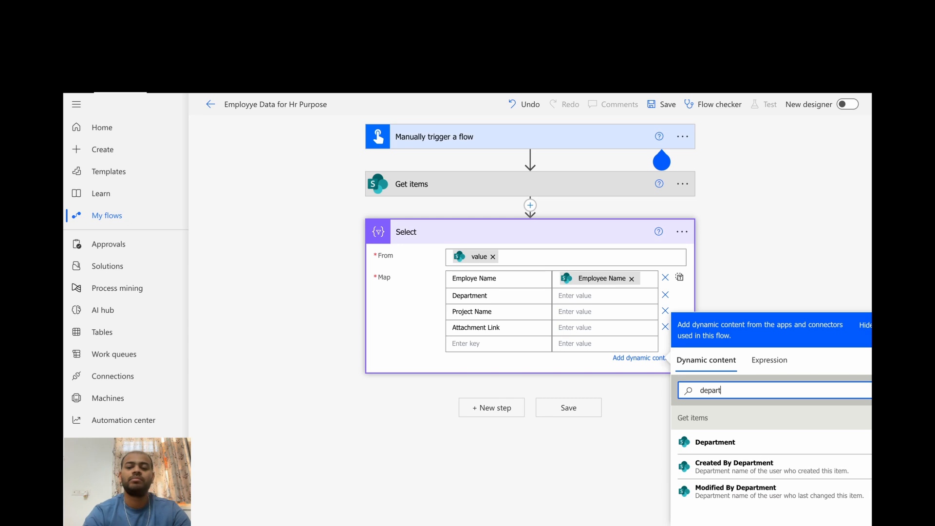
click(759, 455)
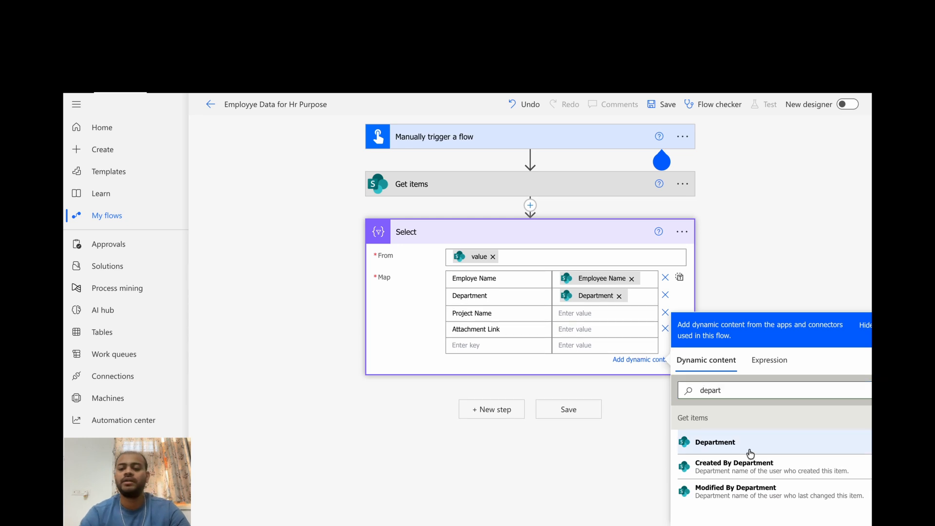
click(566, 316)
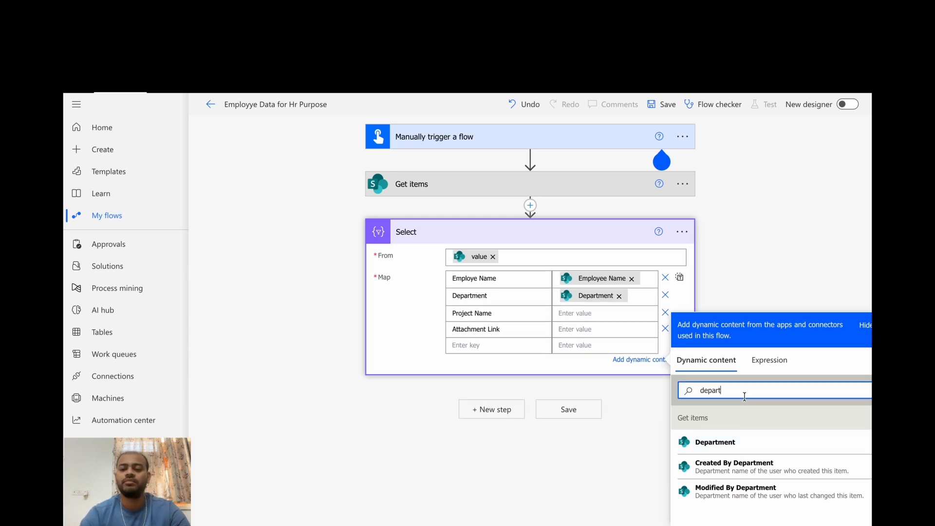
double_click(710, 390)
text(Project na)
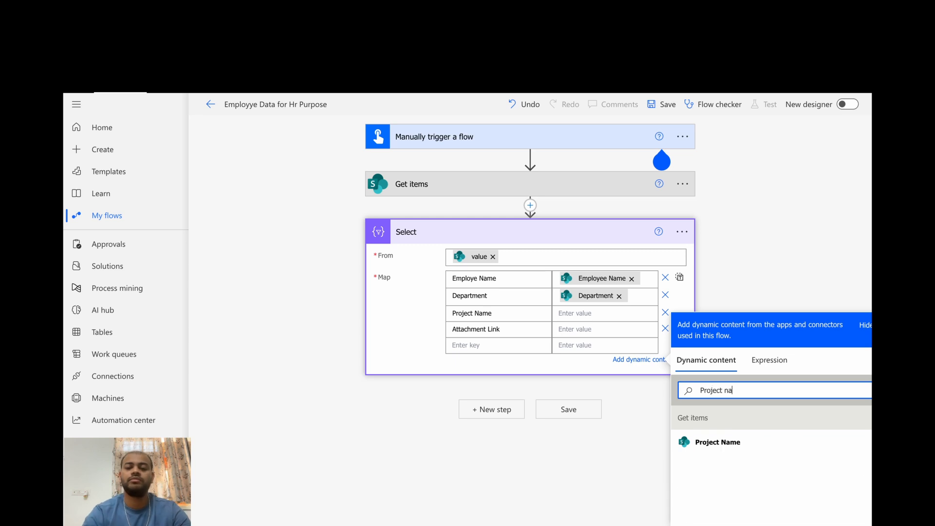
text(me)
click(734, 441)
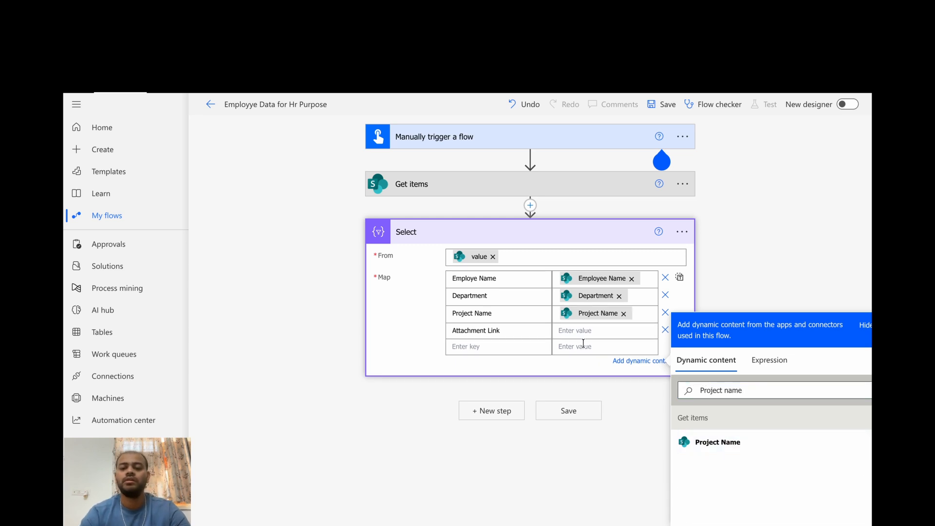
Map the Attachment Link key to the Attachment Link dynamic content and collapse the Select action
triple_click(729, 392)
text(link)
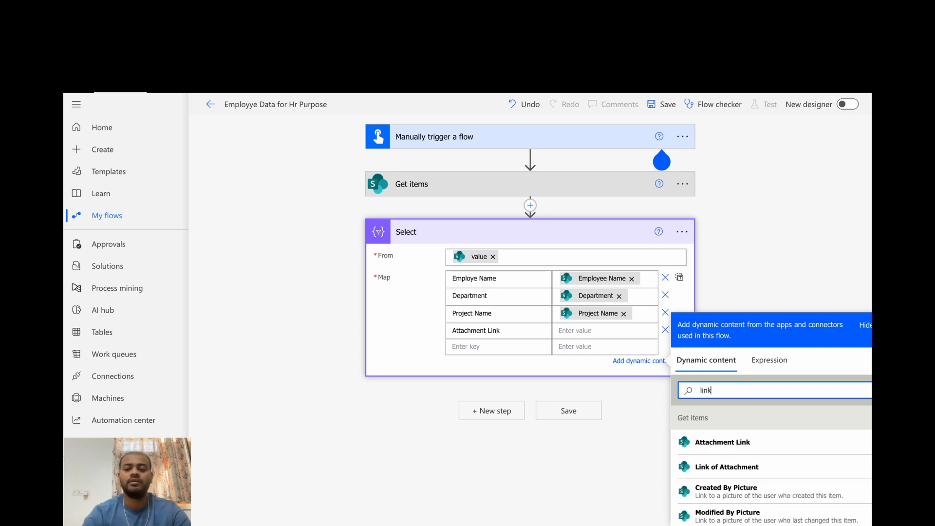
click(757, 448)
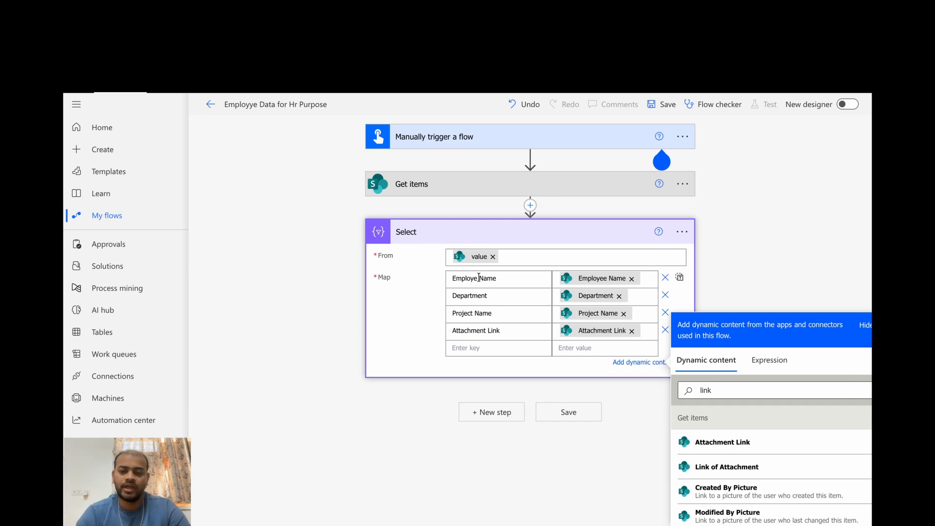
click(470, 232)
Add a Data Operation Create CSV table action after the Select action
click(496, 277)
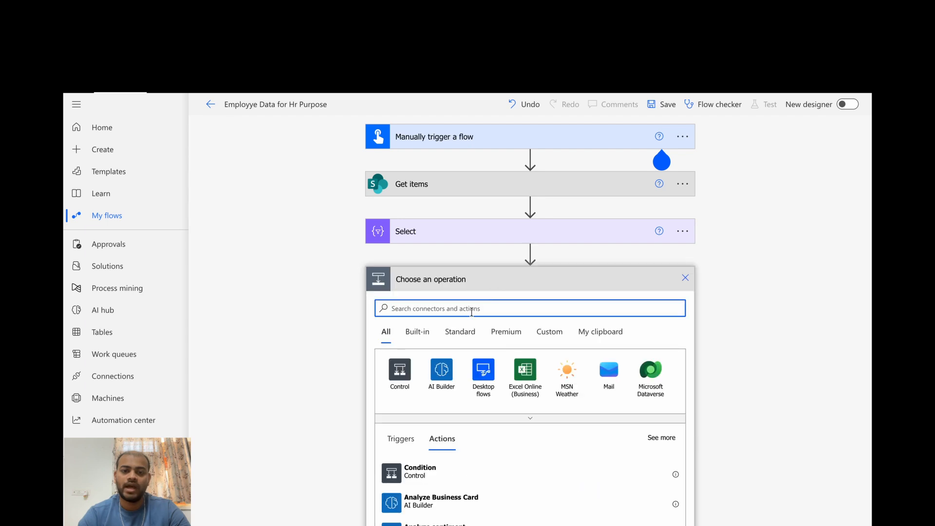
text(create csv)
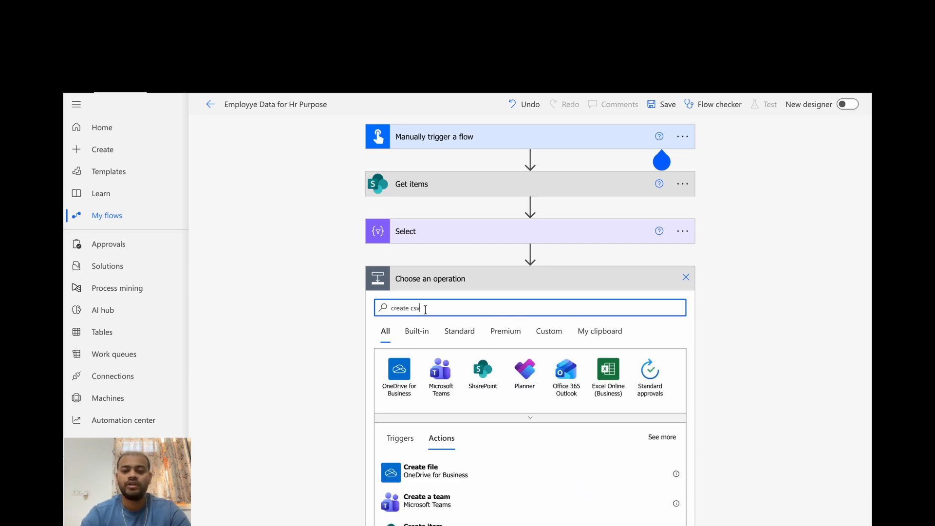
key(ctrl+shift+Left)
key(ctrl+shift+Left)
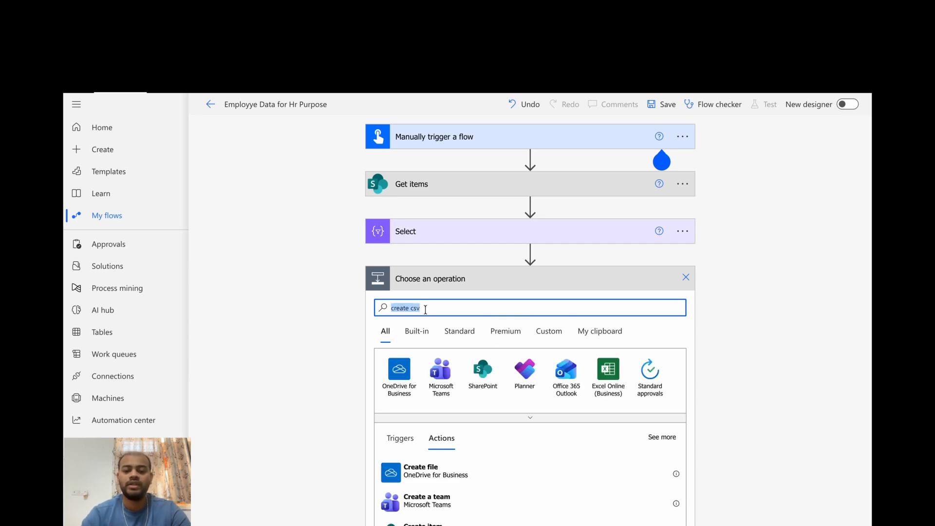
text(opertaion)
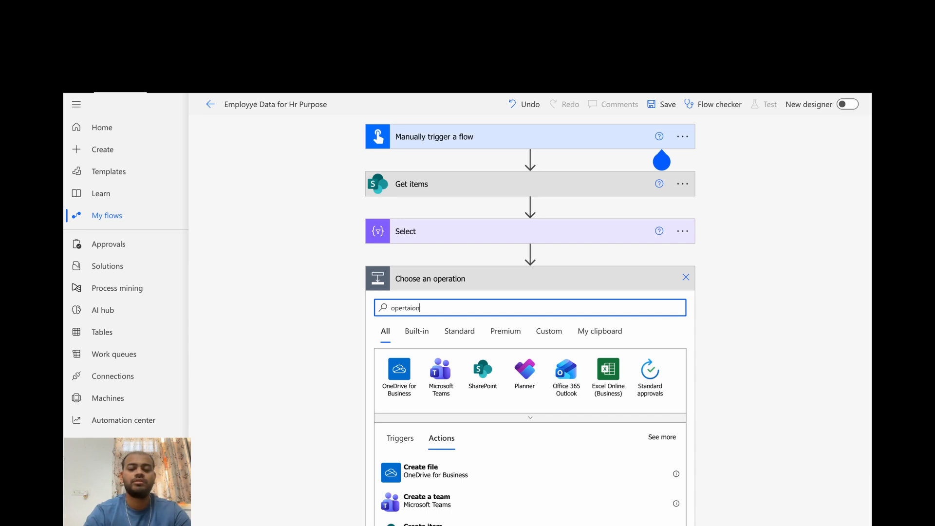
scroll(529, 322, down, 2)
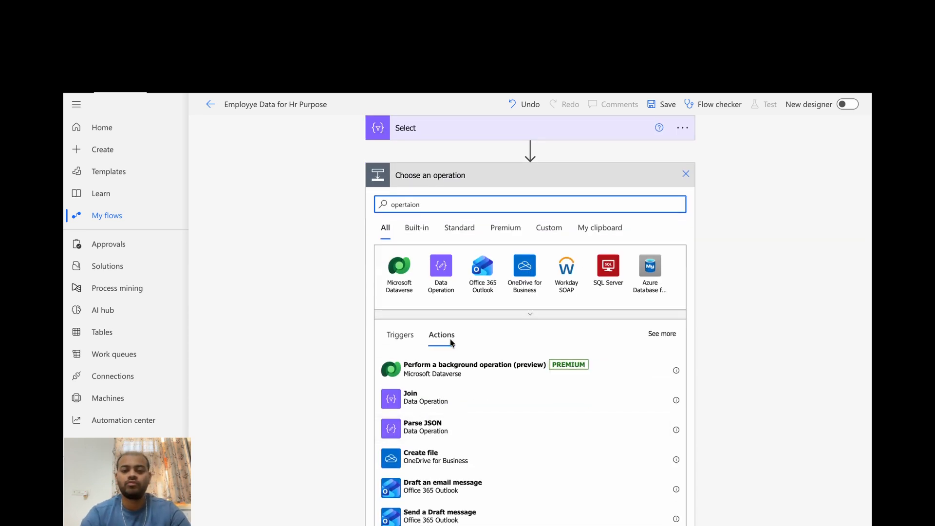
click(447, 271)
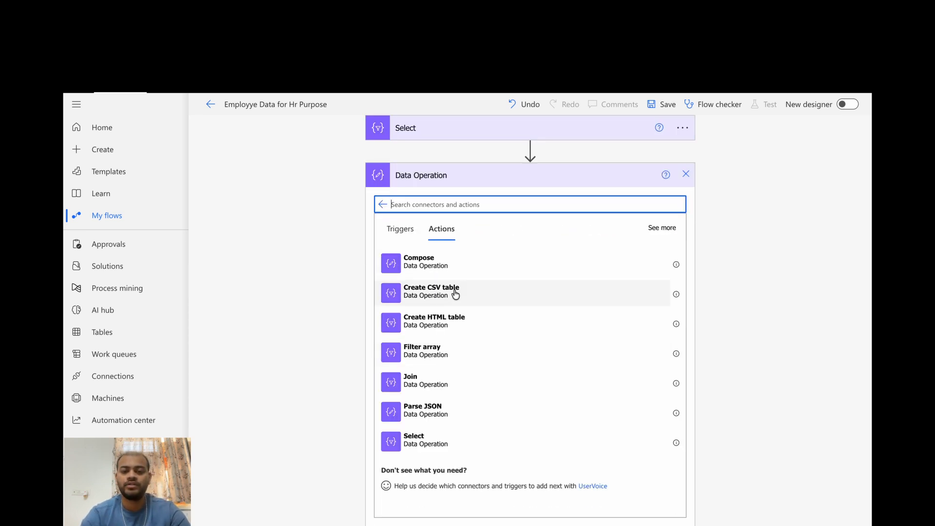
click(454, 295)
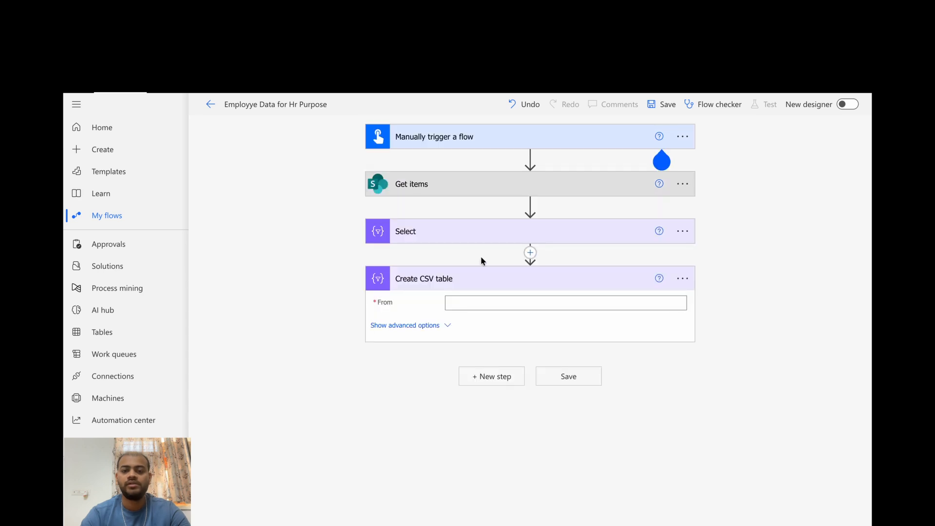
Set the Create CSV table's From input to the Select action's Output and collapse the action
click(476, 302)
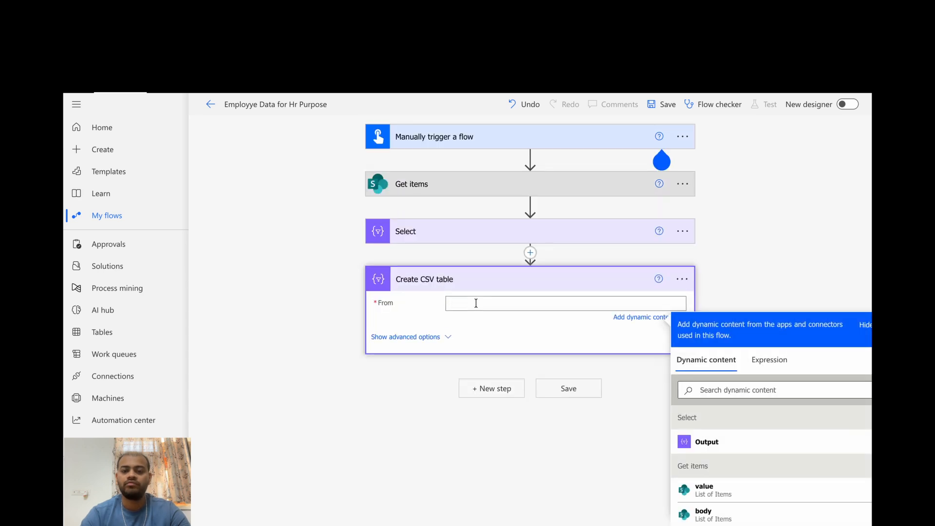
click(733, 444)
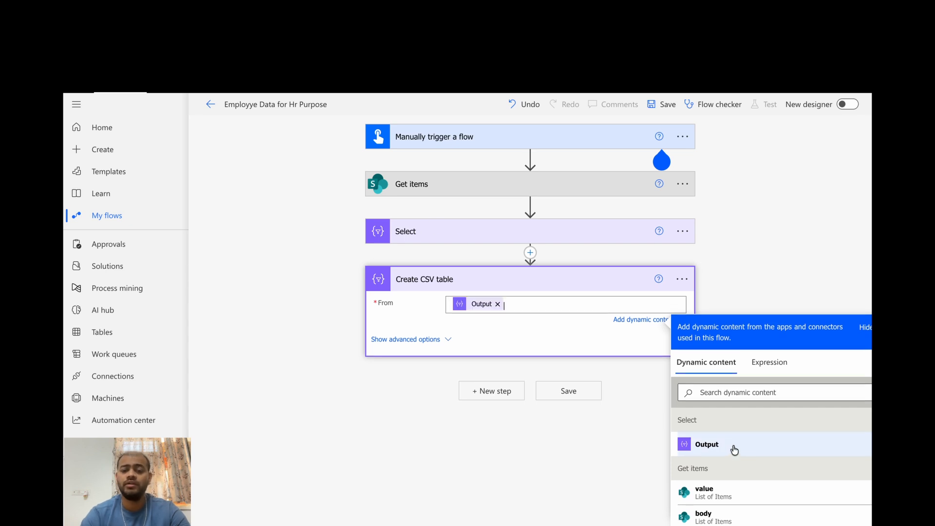
click(463, 278)
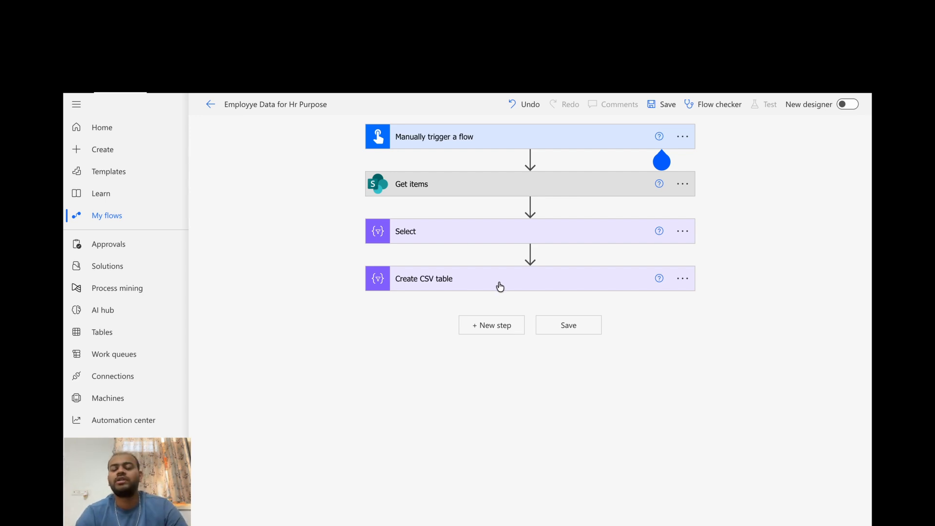
Add an Office 365 Outlook Send an email (V2) action after the Create CSV table action
click(491, 325)
text(sned)
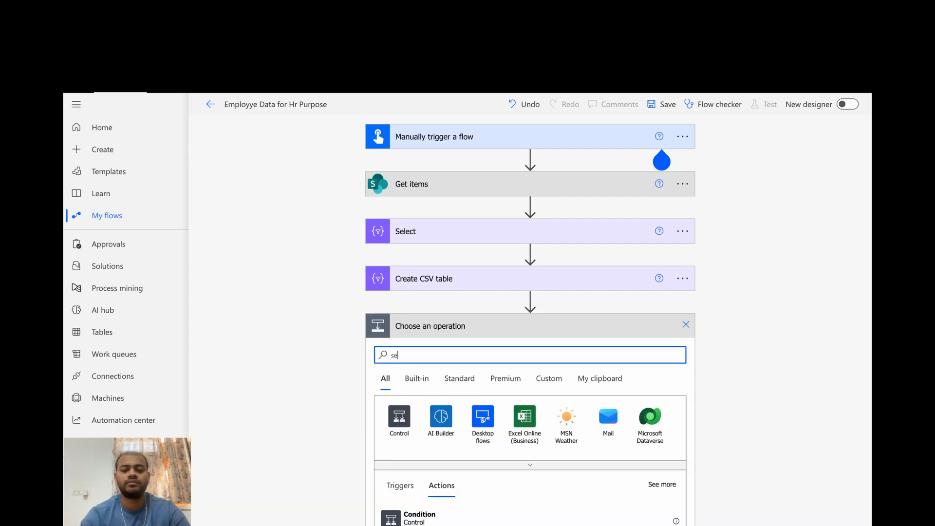
scroll(440, 353, down, 1)
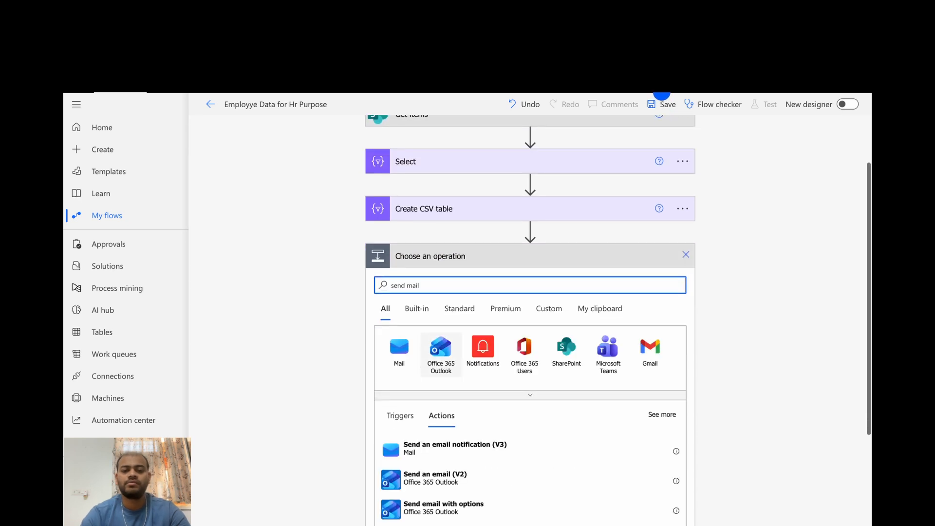
click(451, 483)
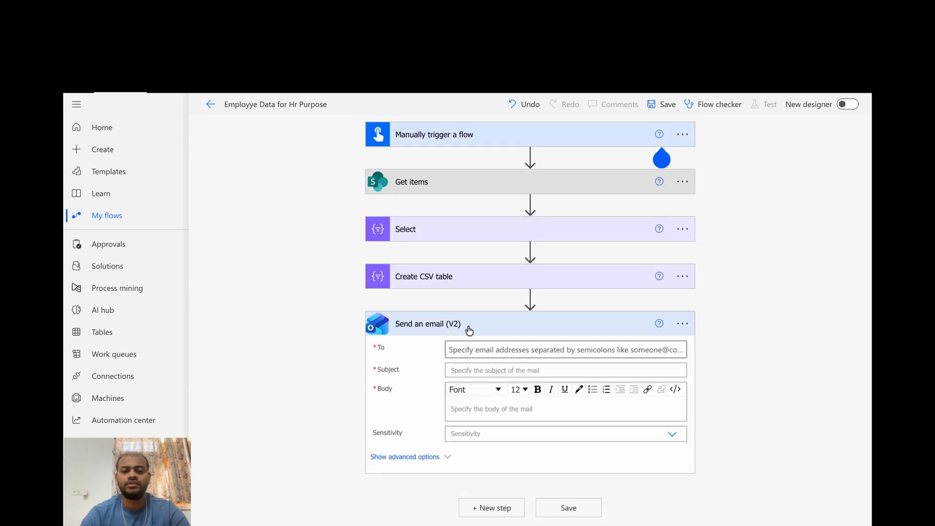
Choose the suggested team lead as the email's recipient and set the subject to Hr Data
click(483, 353)
text(swap)
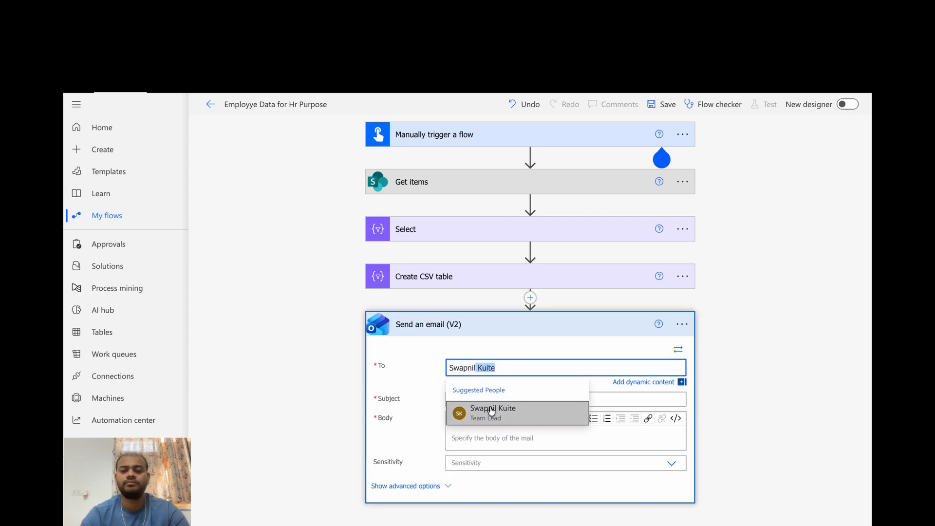
click(491, 412)
click(474, 400)
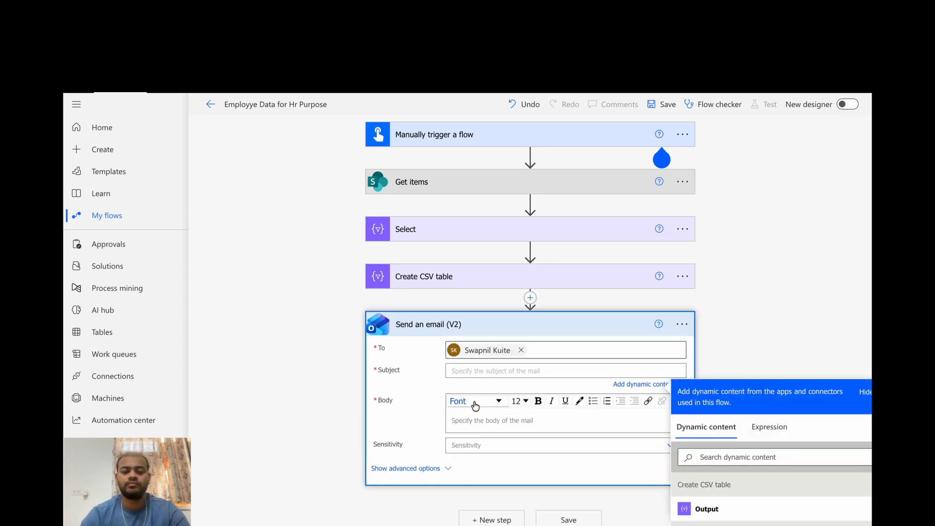
text(Hr Data)
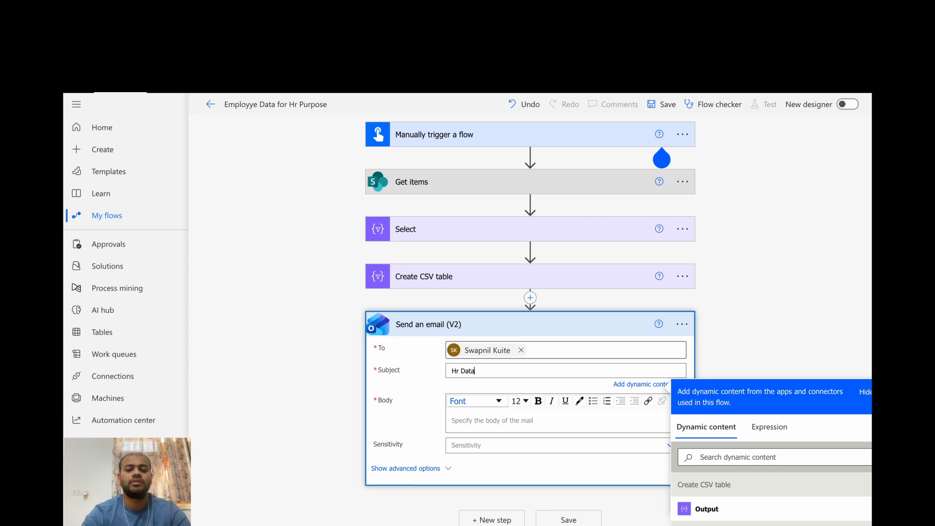
Write the email body as PFA data of employee
click(474, 418)
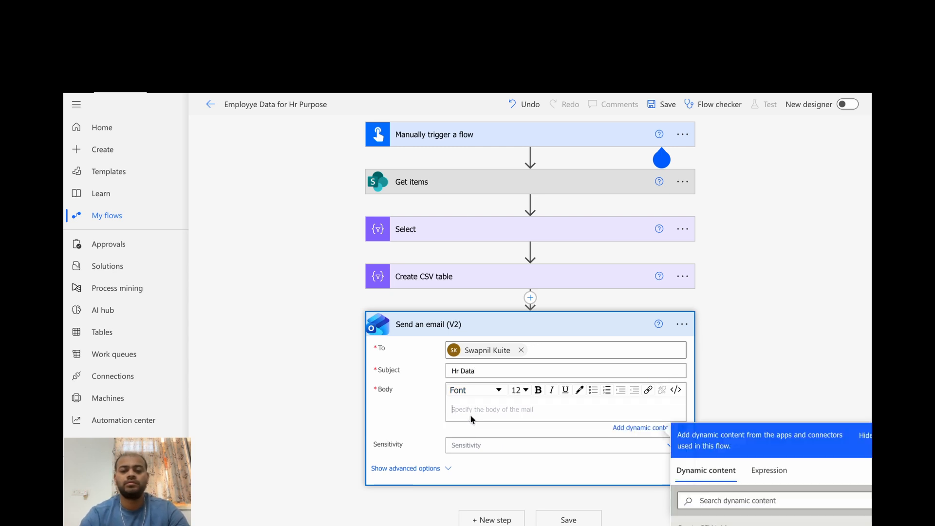
text(Ple)
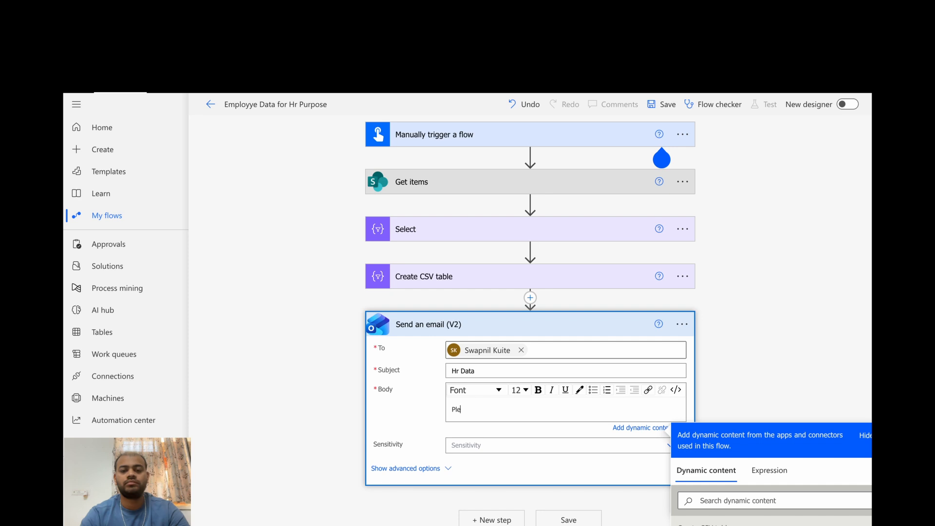
key(BackSpace)
text(FA)
key(BackSpace)
text(PFA daa)
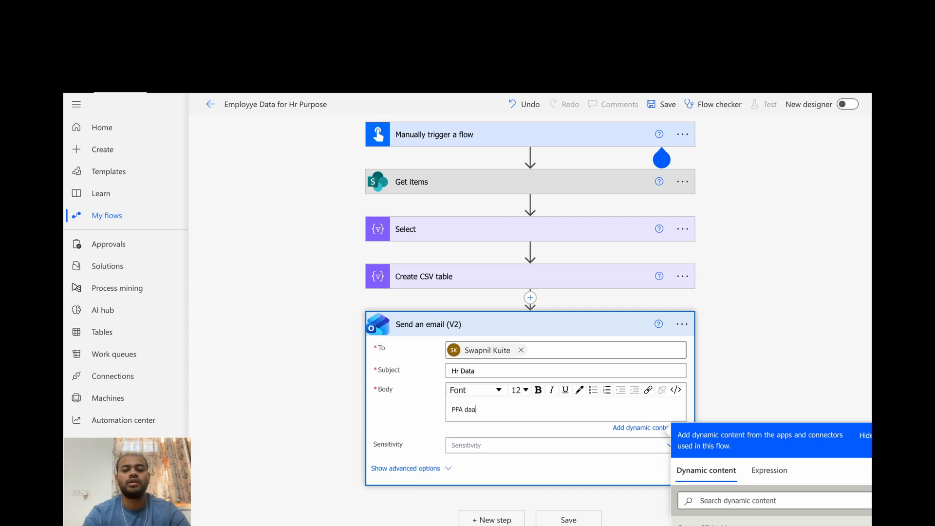
text(tof emp)
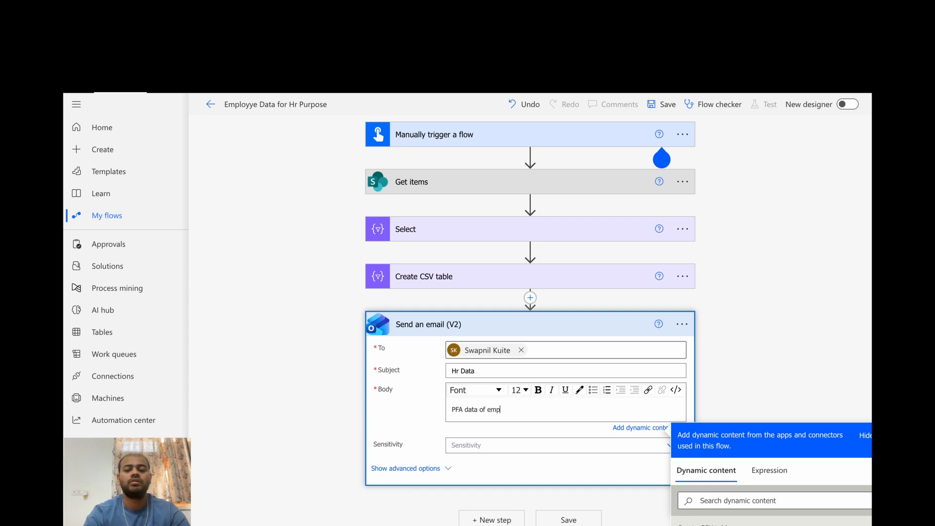
text(loyee)
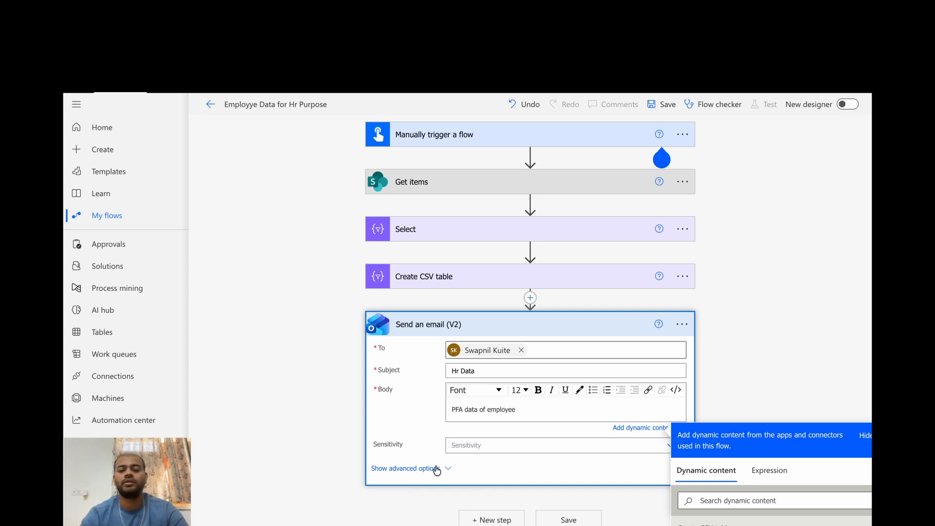
Show the email's advanced options and set the first attachment's content to the Create CSV table Output
click(439, 468)
scroll(435, 468, down, 4)
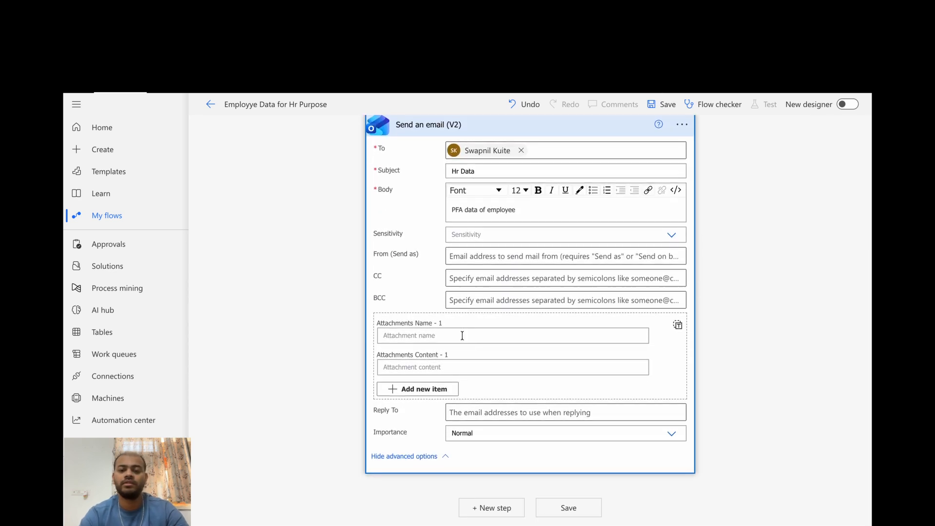
click(463, 334)
scroll(762, 314, down, 2)
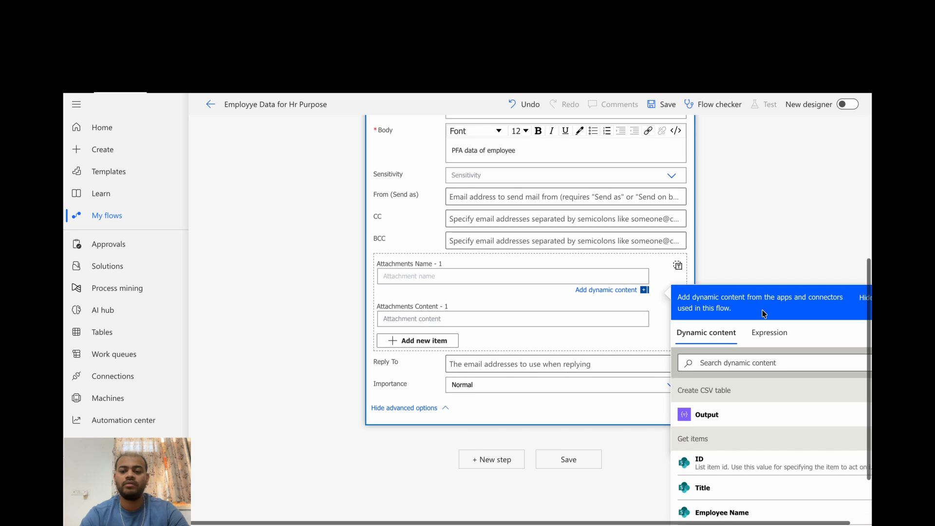
click(480, 320)
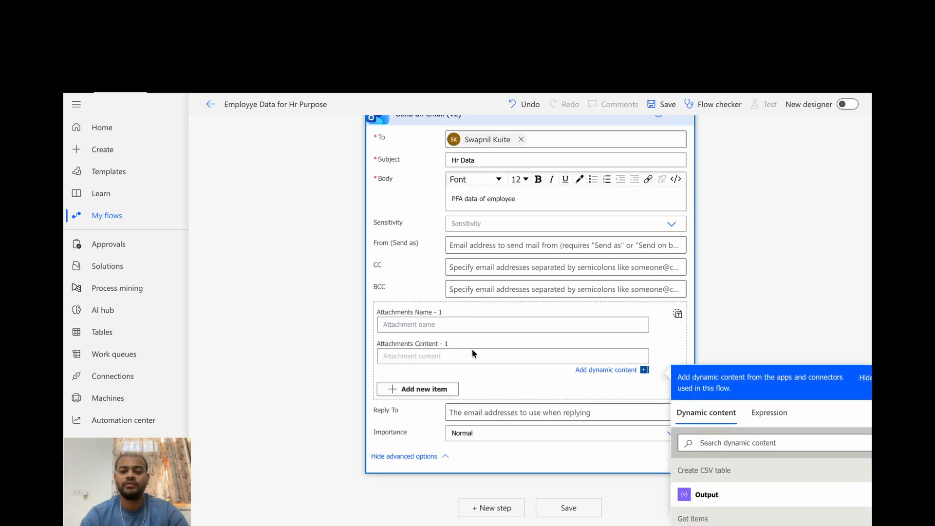
click(707, 494)
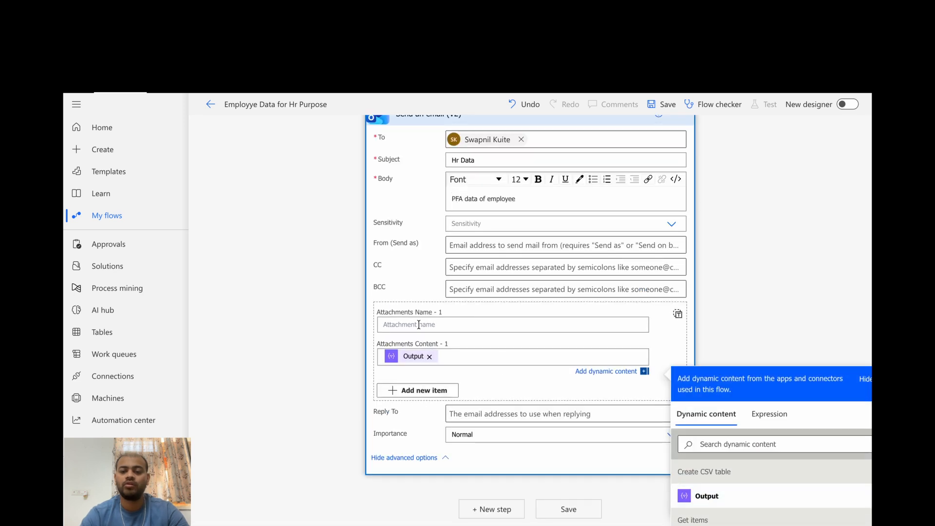
click(452, 324)
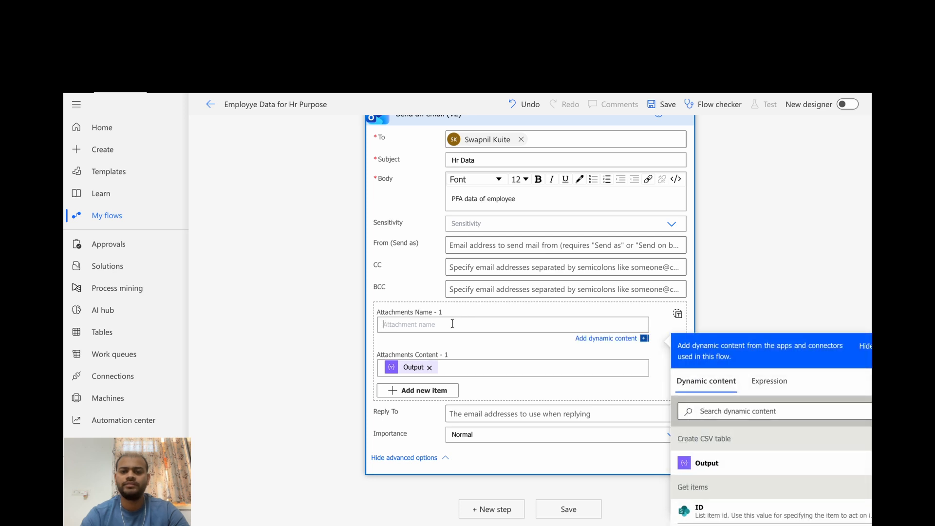
text(Atta)
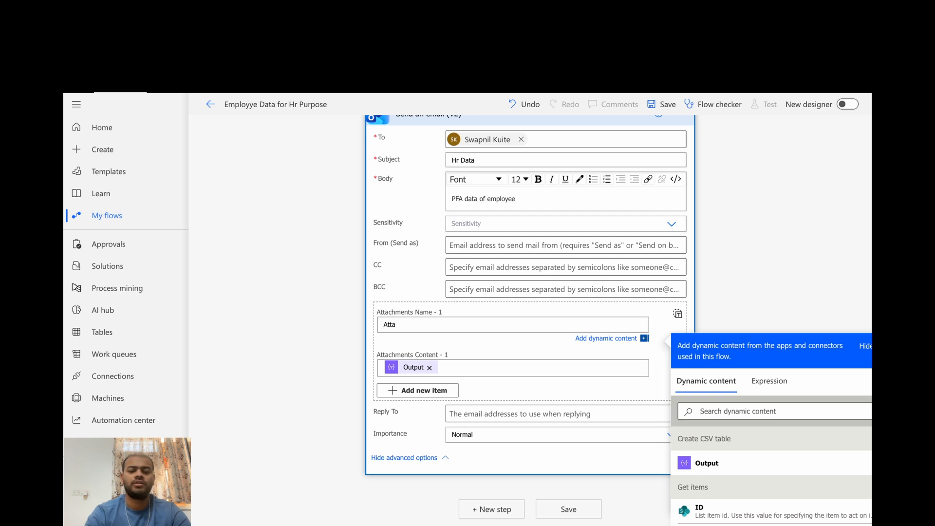
text(chment Lin)
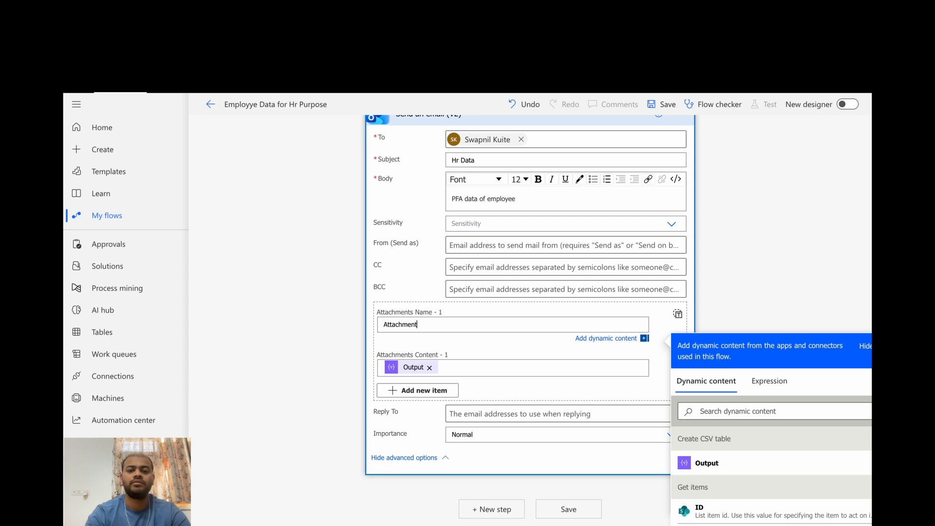
key(BackSpace)
key(BackSpace)
key(BackSpace)
key(BackSpace)
key(BackSpace)
key(BackSpace)
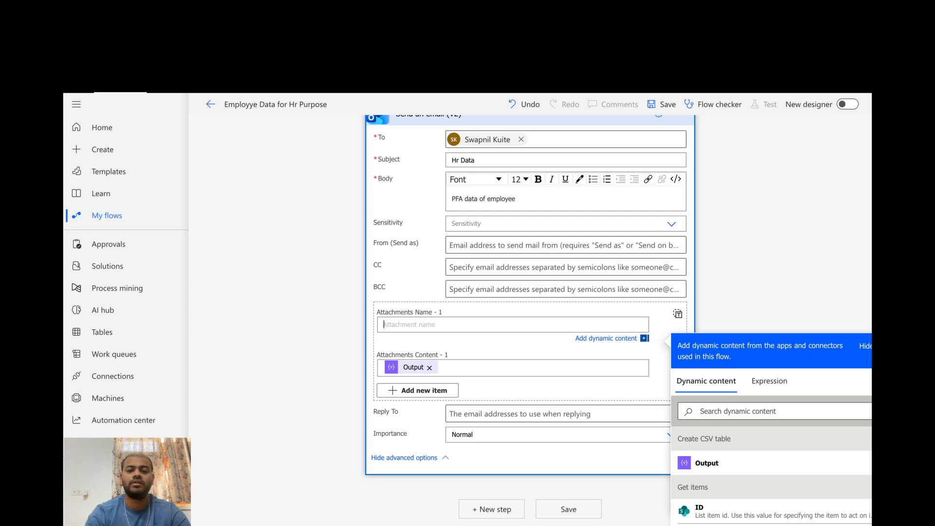
Name the first attachment Employee Data.csv and collapse the Send an email (V2) action
text(Employee D)
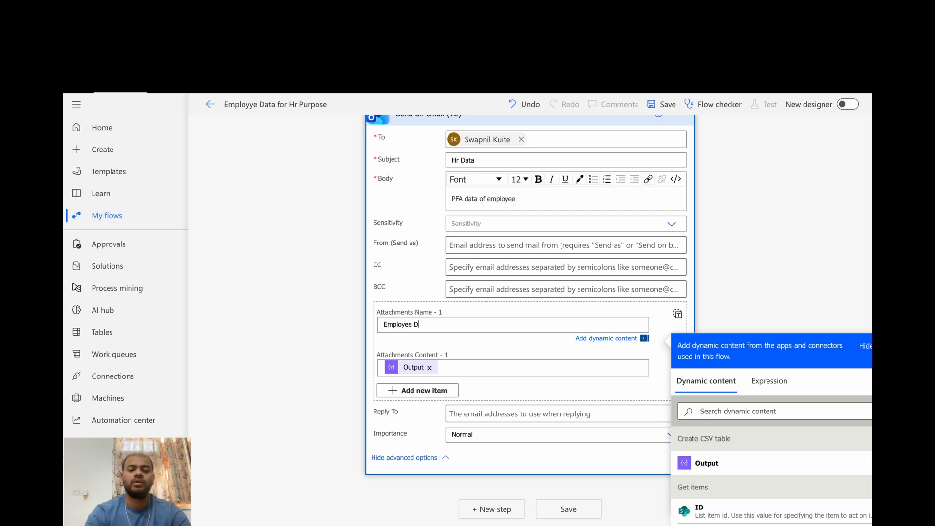
text(ata.csv)
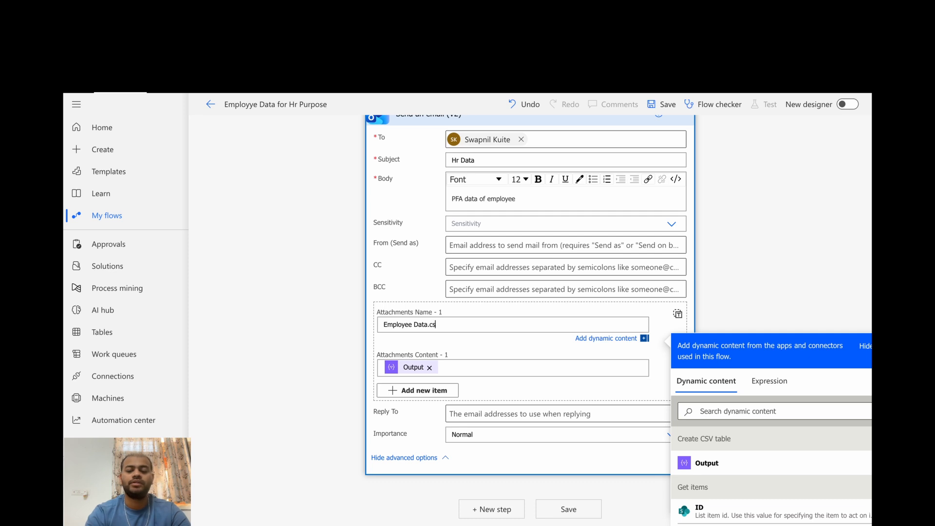
click(809, 258)
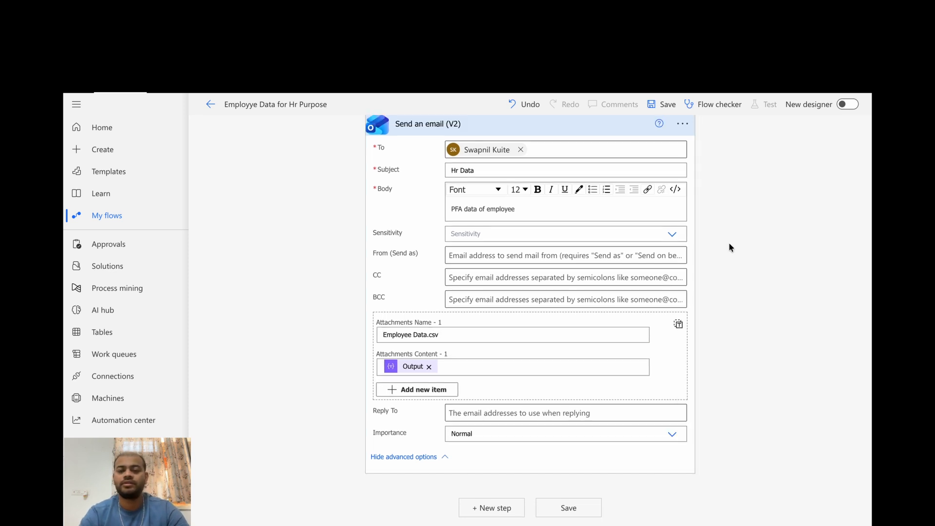
click(552, 128)
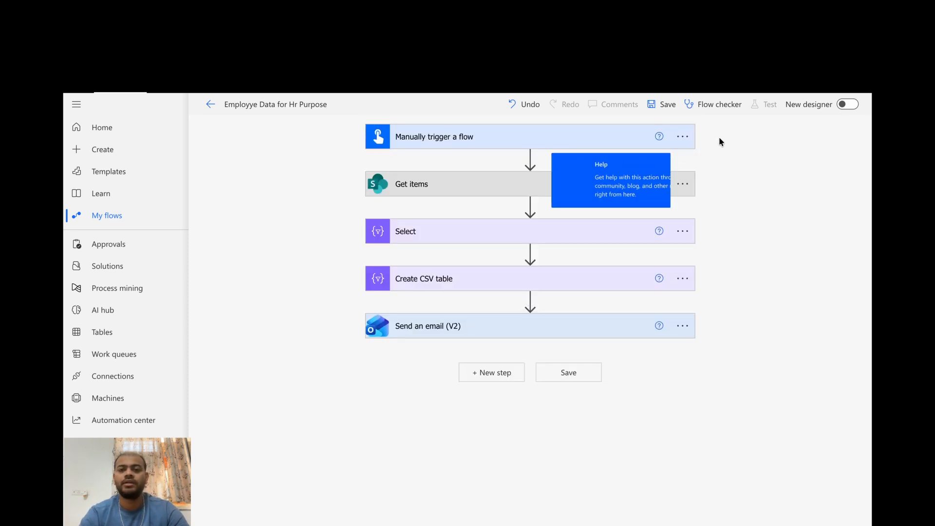
Save the flow and review its errors and warnings in the Flow checker
click(660, 105)
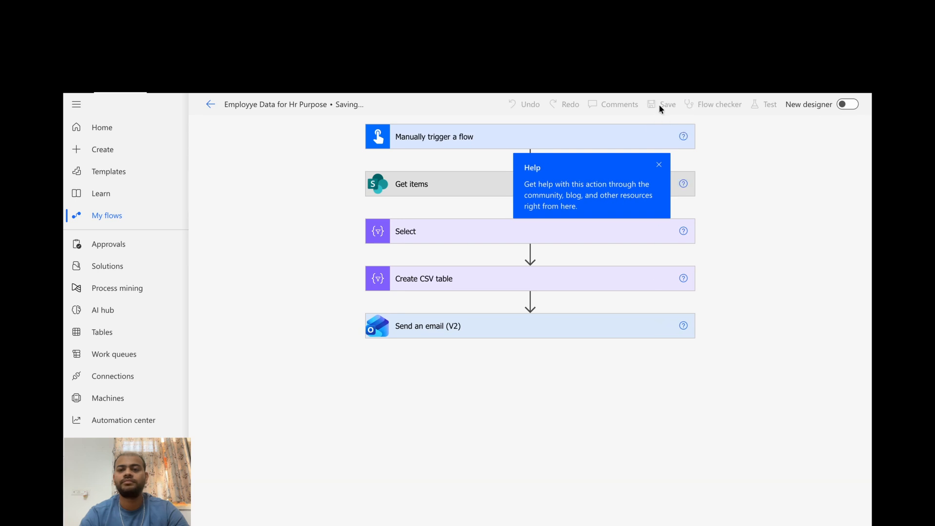
click(712, 104)
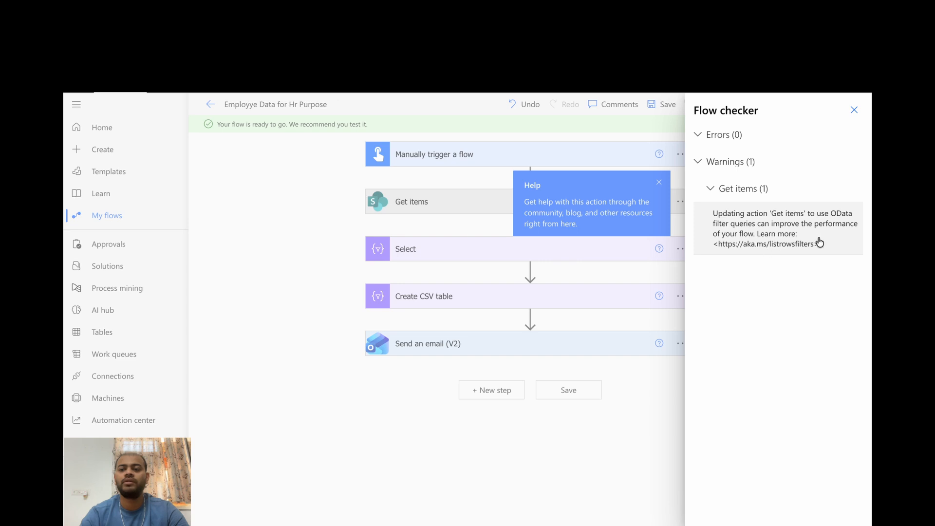
click(854, 110)
Test the flow with the Manually option and run it
click(762, 105)
click(689, 132)
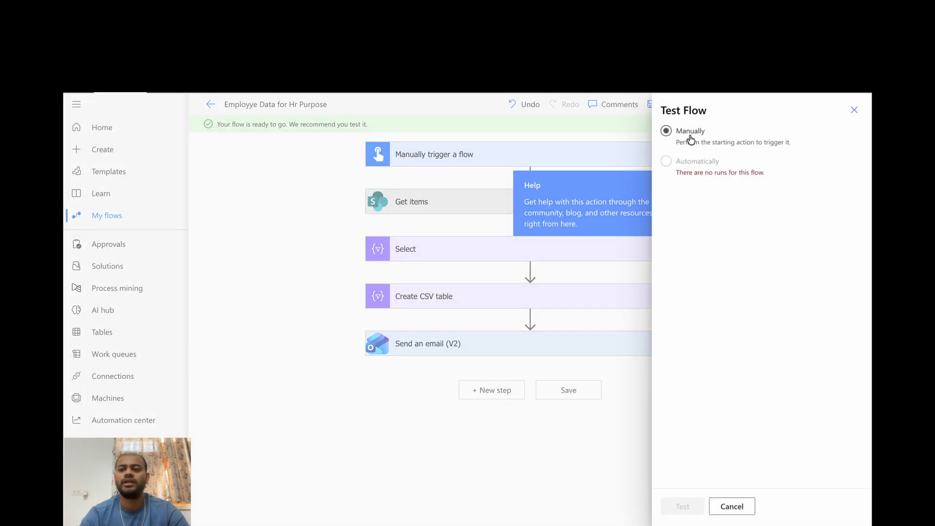
click(682, 507)
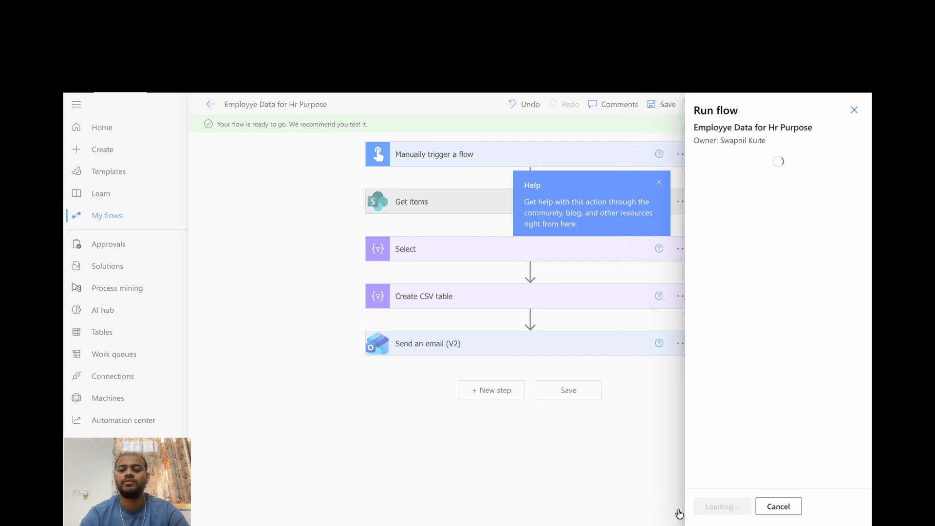
click(729, 507)
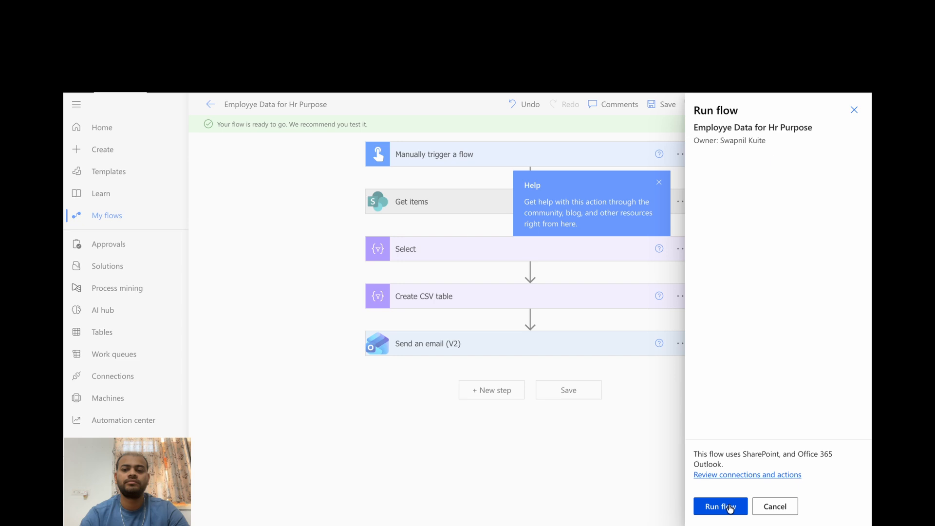
click(730, 507)
click(715, 506)
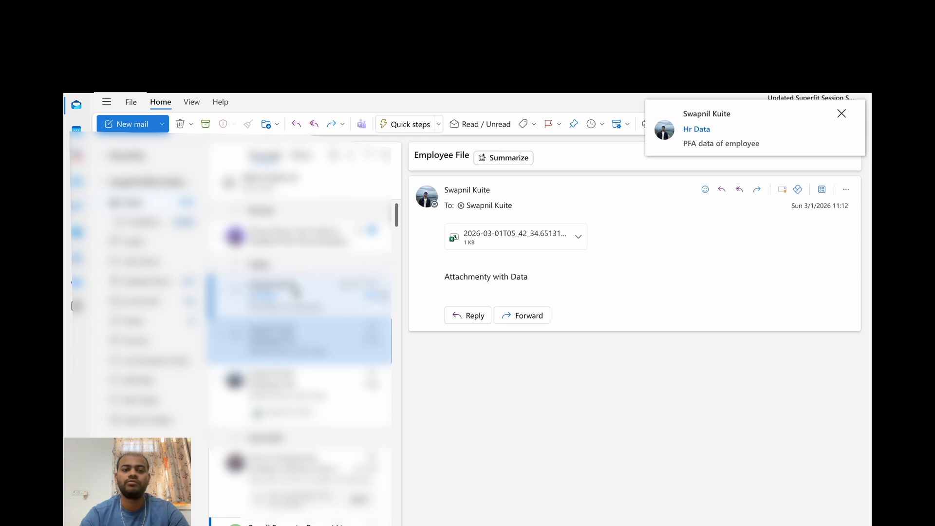
Switch to Outlook, open the new Hr Data email and examine its Employee Data.csv attachment
click(297, 292)
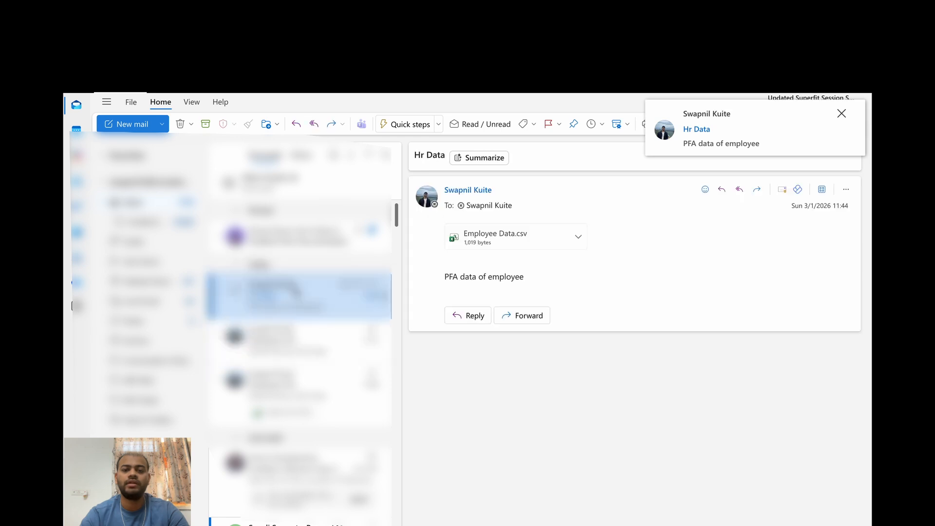
click(529, 237)
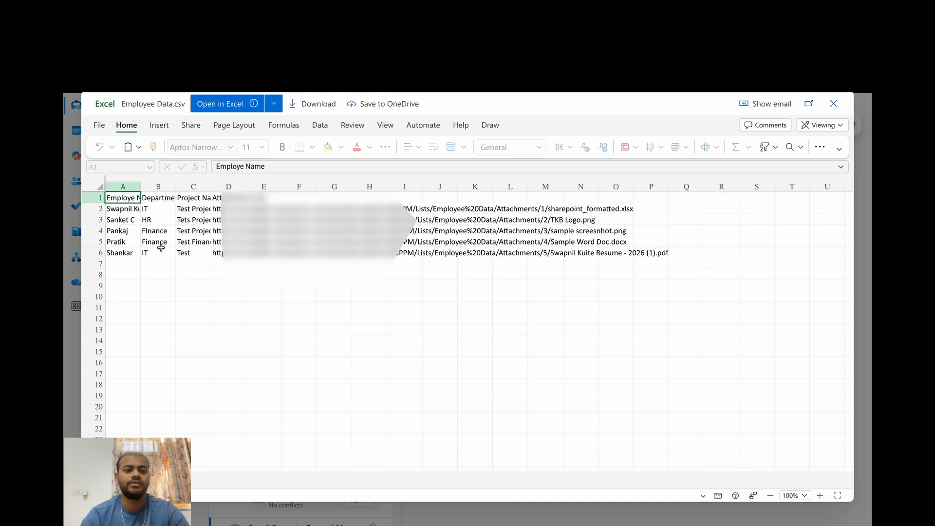
scroll(156, 242, down, 1)
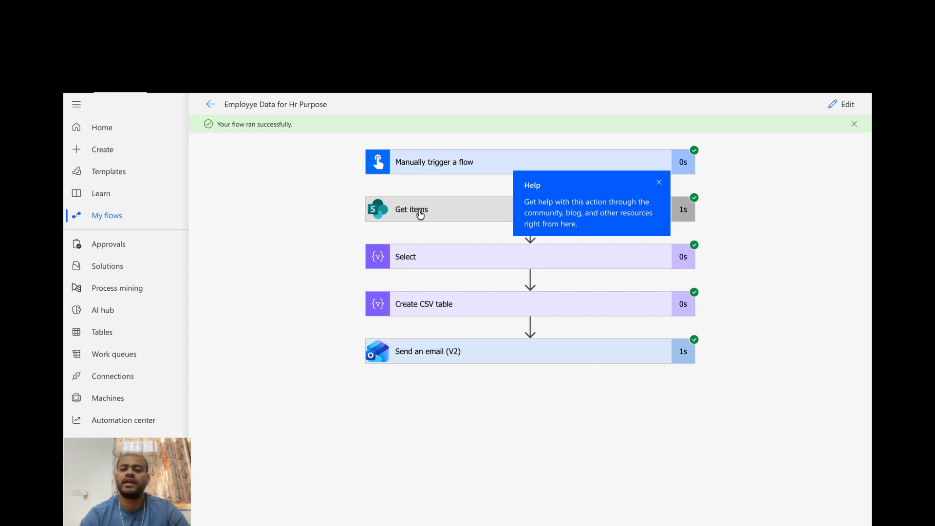
Examine the Select action's inputs and outputs in the run results and its From and Map settings in the flow's edit view
click(418, 256)
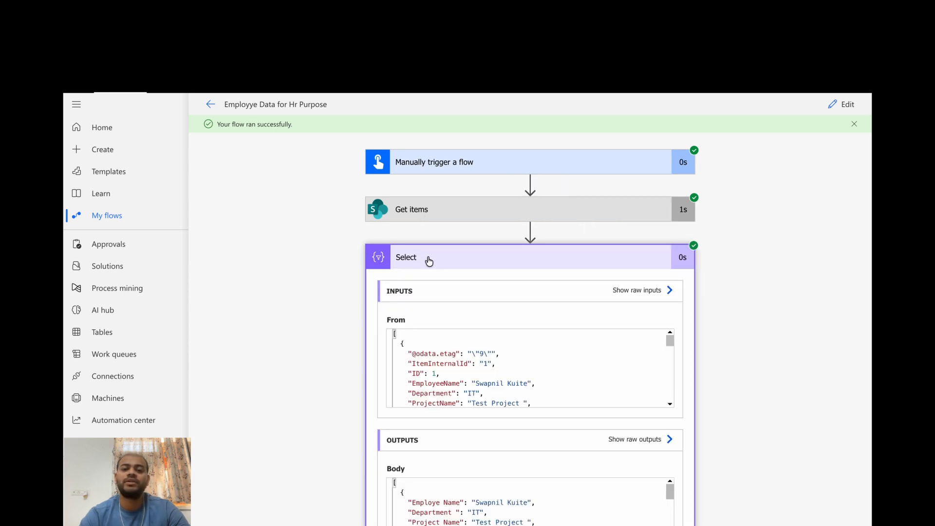
click(429, 262)
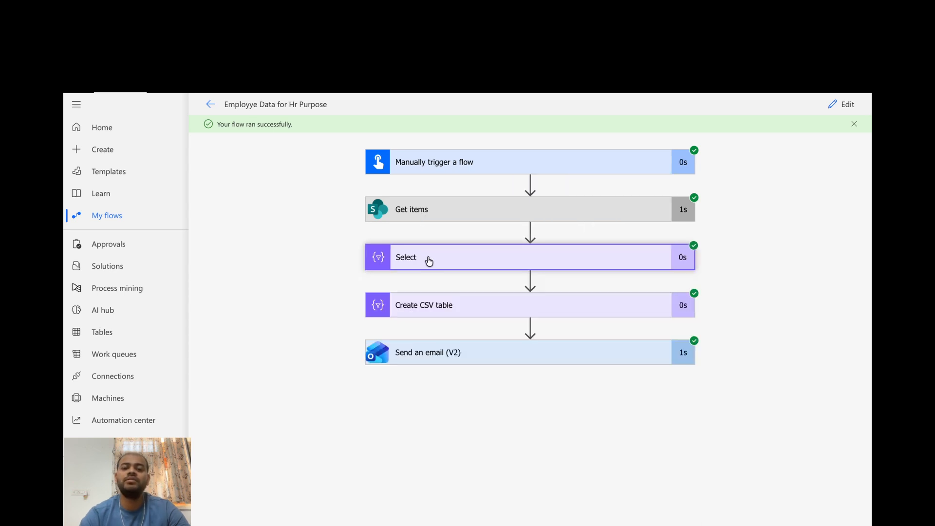
click(851, 103)
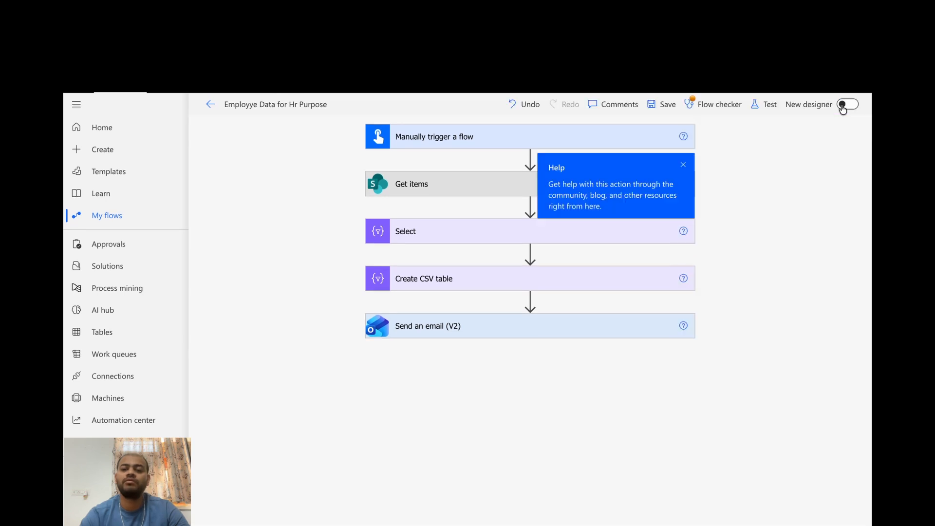
click(410, 237)
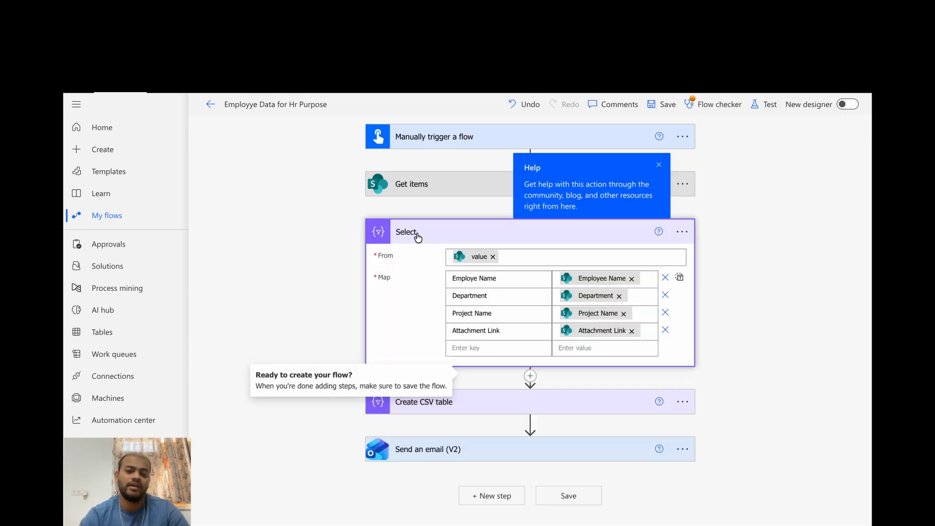
click(413, 238)
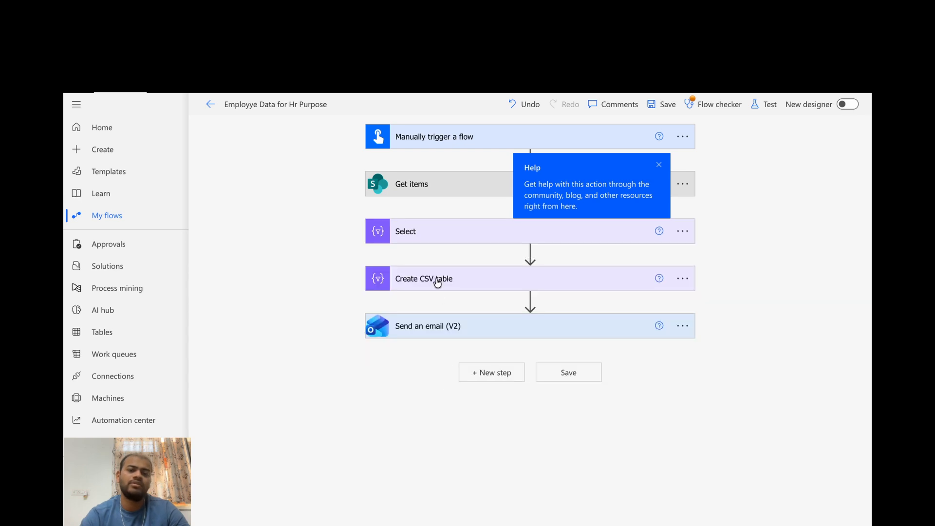
Review the Create CSV table source and the Send an email (V2) settings, including the attachment name and content
click(437, 281)
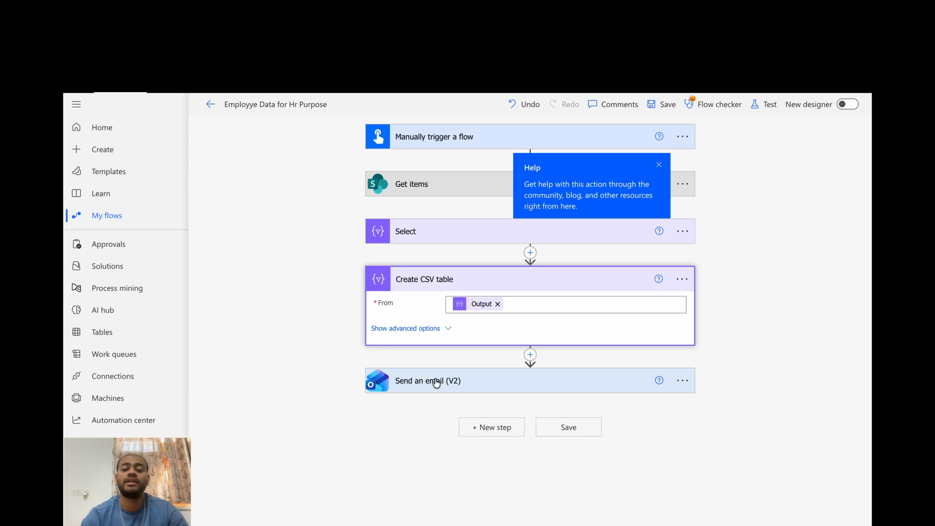
click(480, 379)
scroll(492, 371, down, 2)
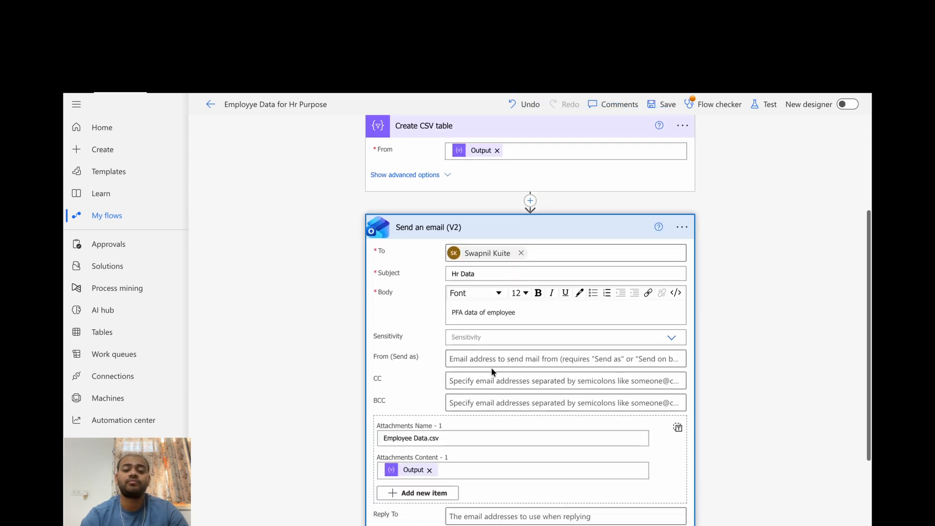
scroll(468, 346, down, 1)
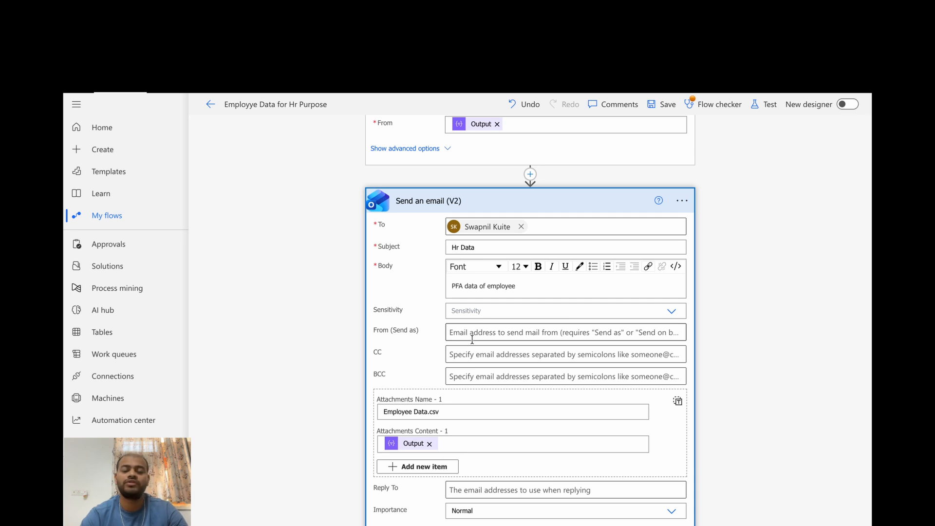
scroll(512, 404, down, 1)
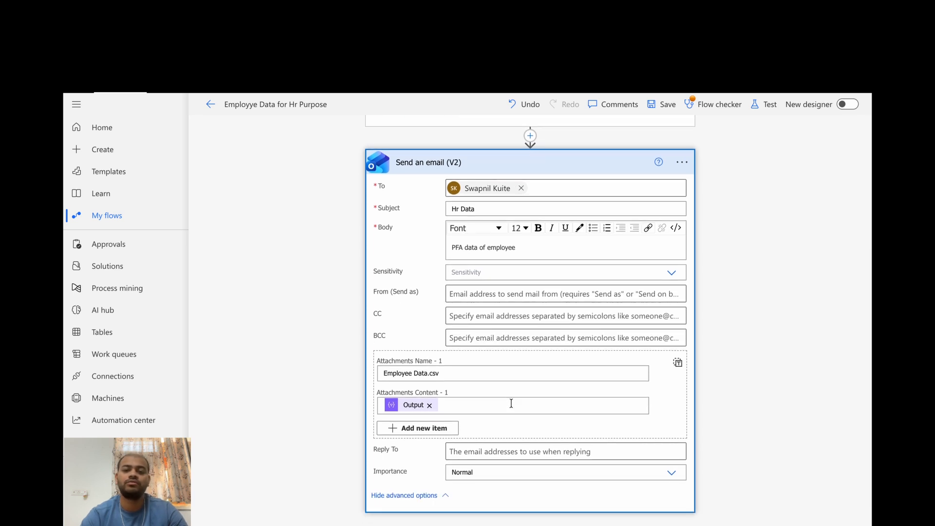